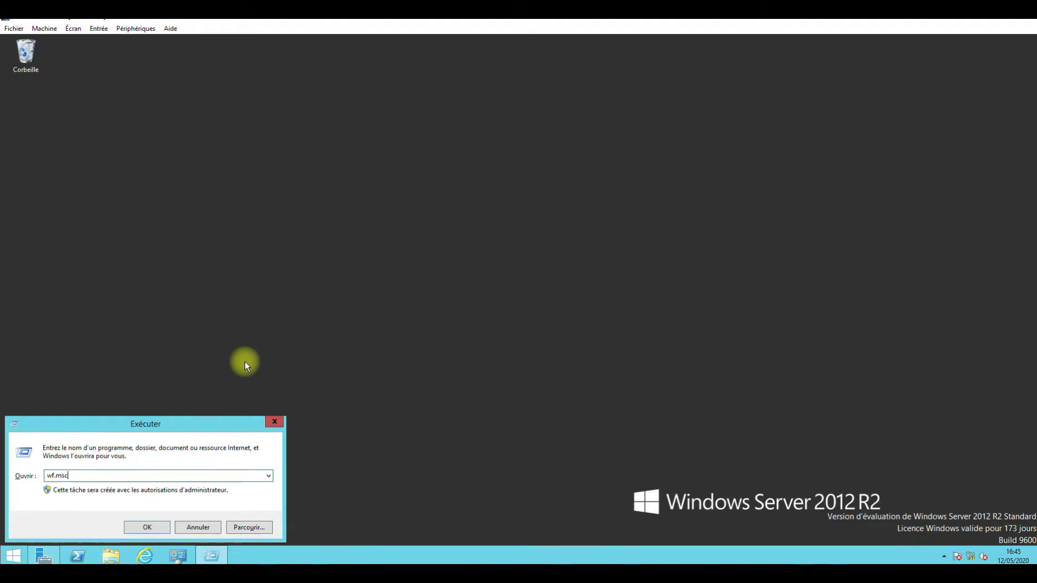
Run wf.msc to open the advanced firewall console and display the inbound traffic rules
key(Return)
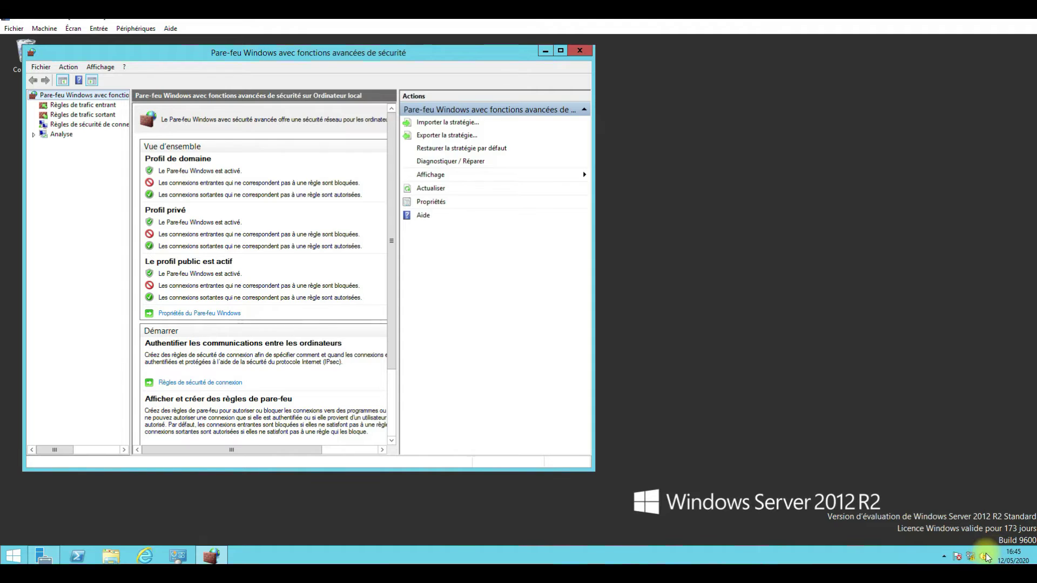
key(Down)
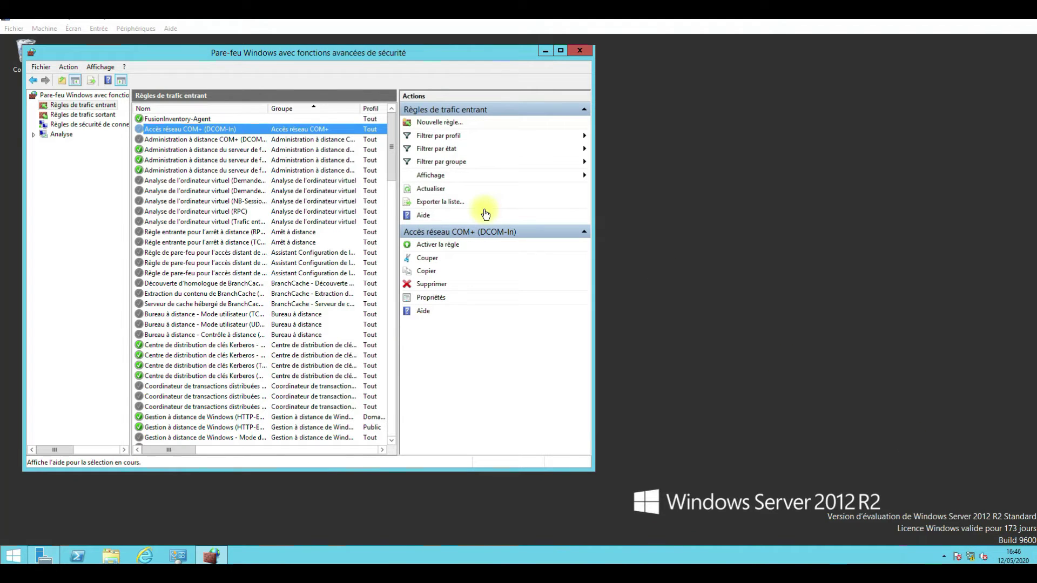
click(105, 105)
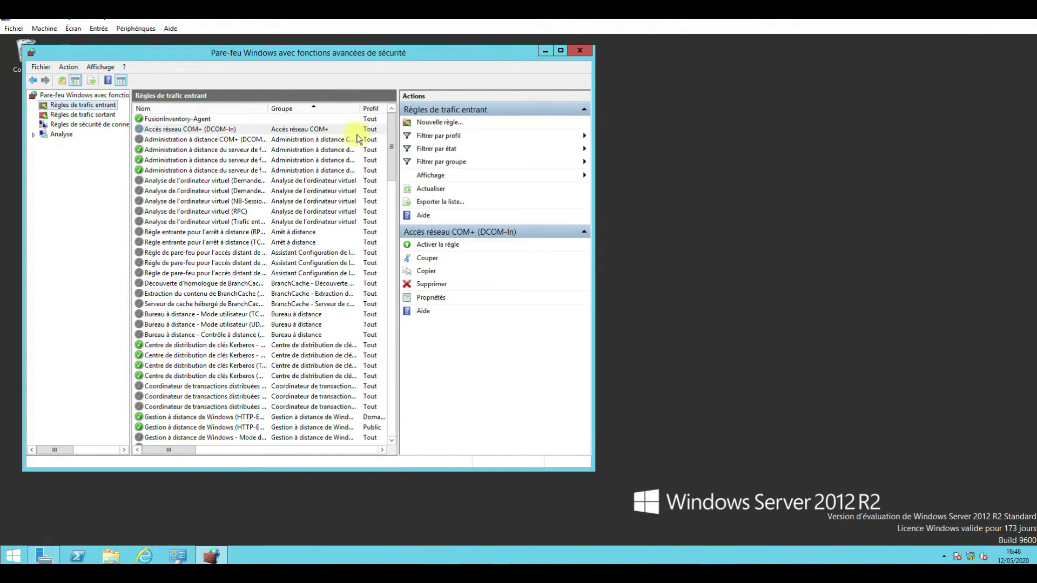
Start a new custom inbound rule that applies to all programs and uses the ICMPv4 protocol
click(424, 123)
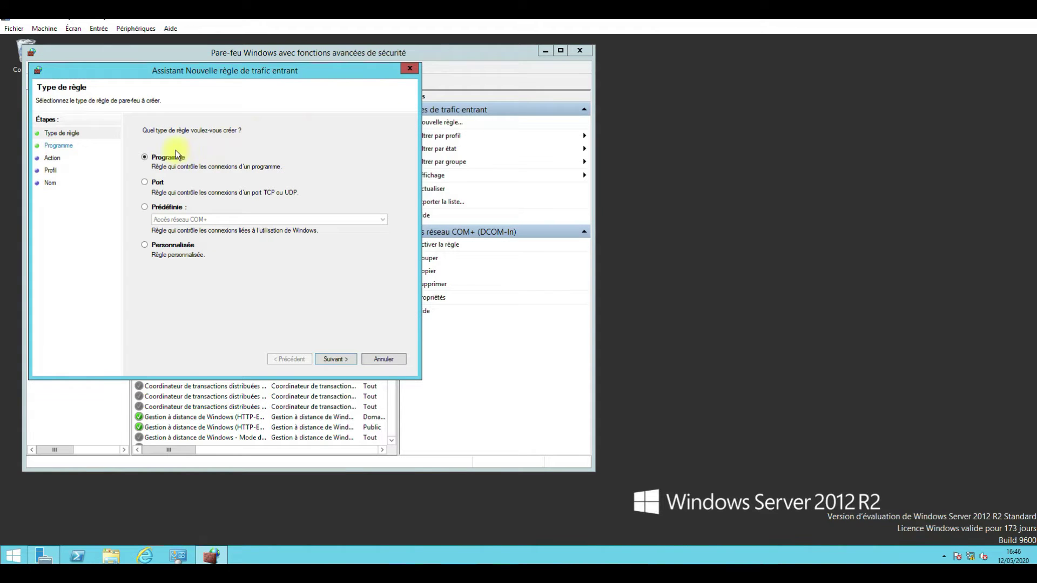
click(146, 247)
click(336, 359)
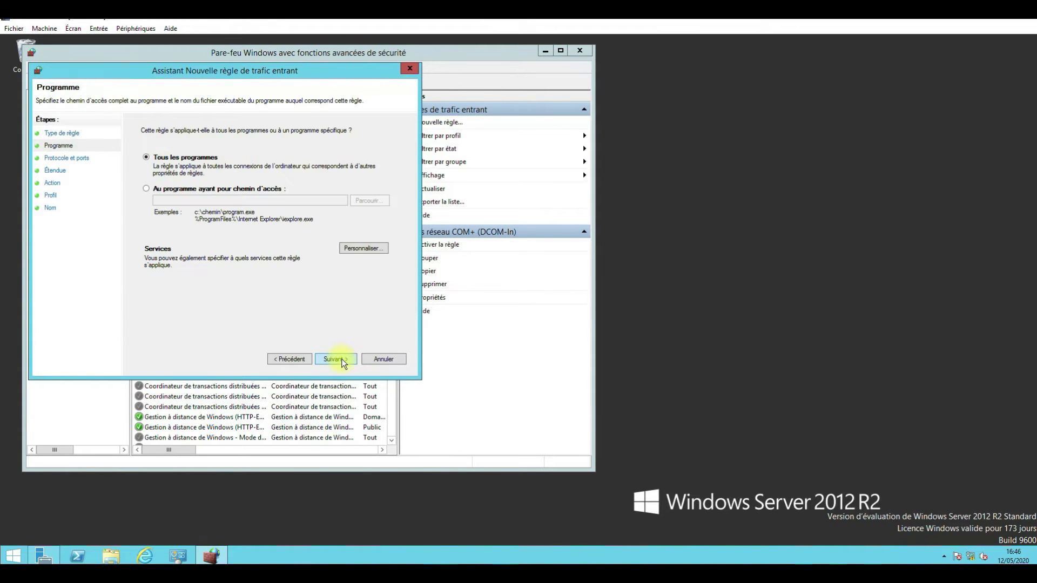
click(341, 358)
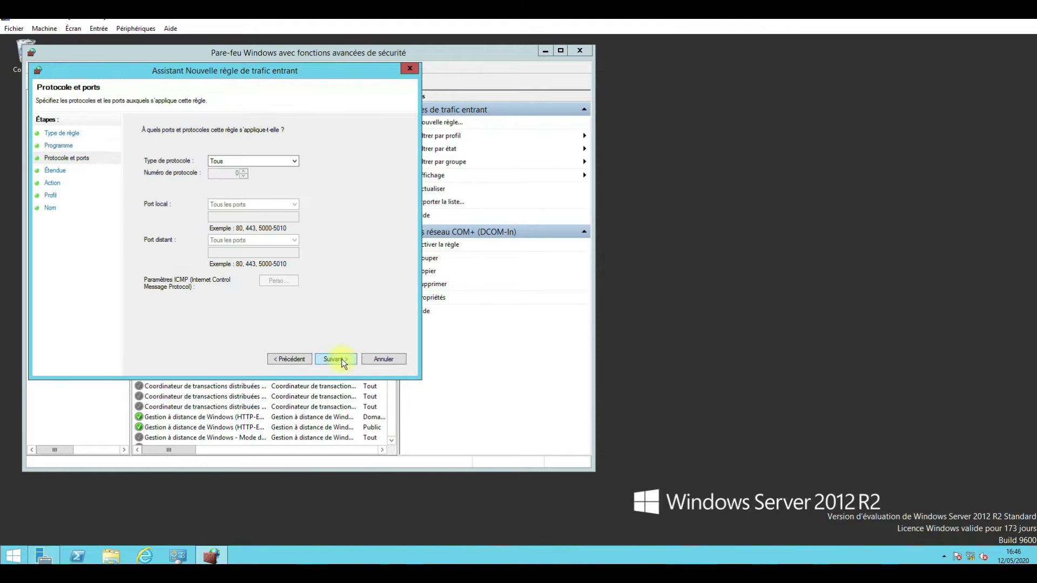
click(265, 162)
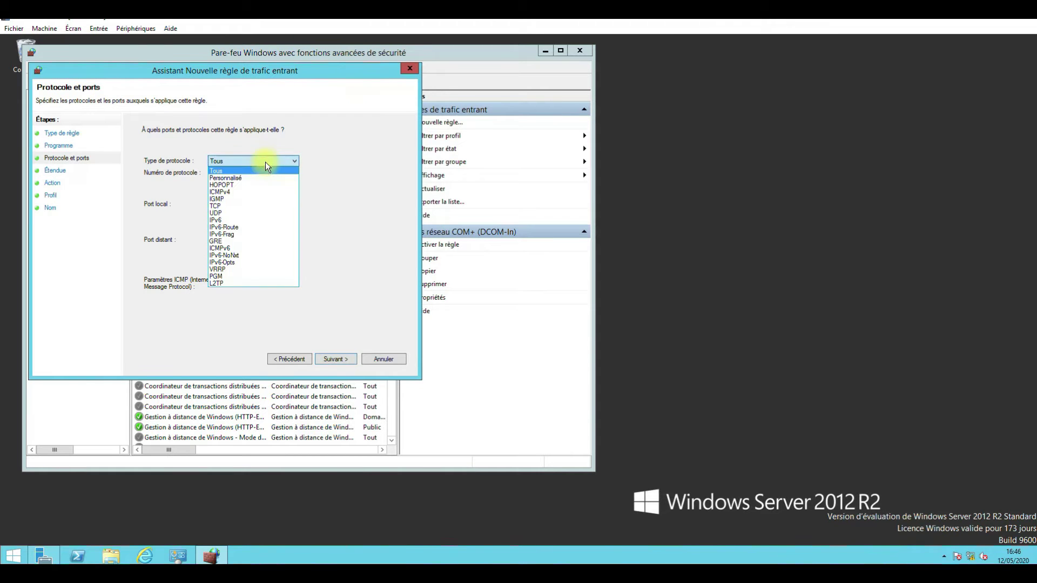
click(255, 193)
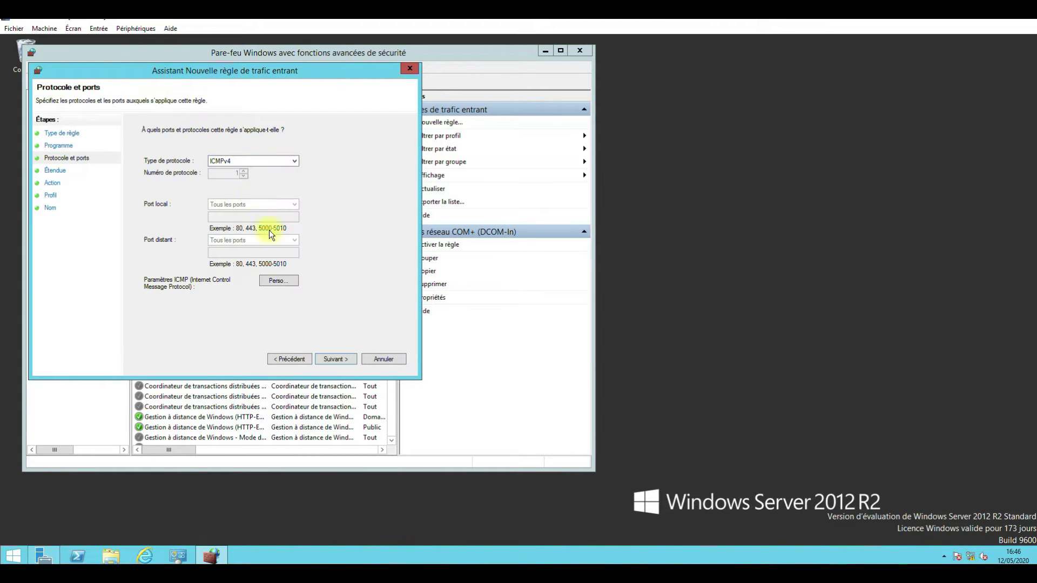
click(339, 358)
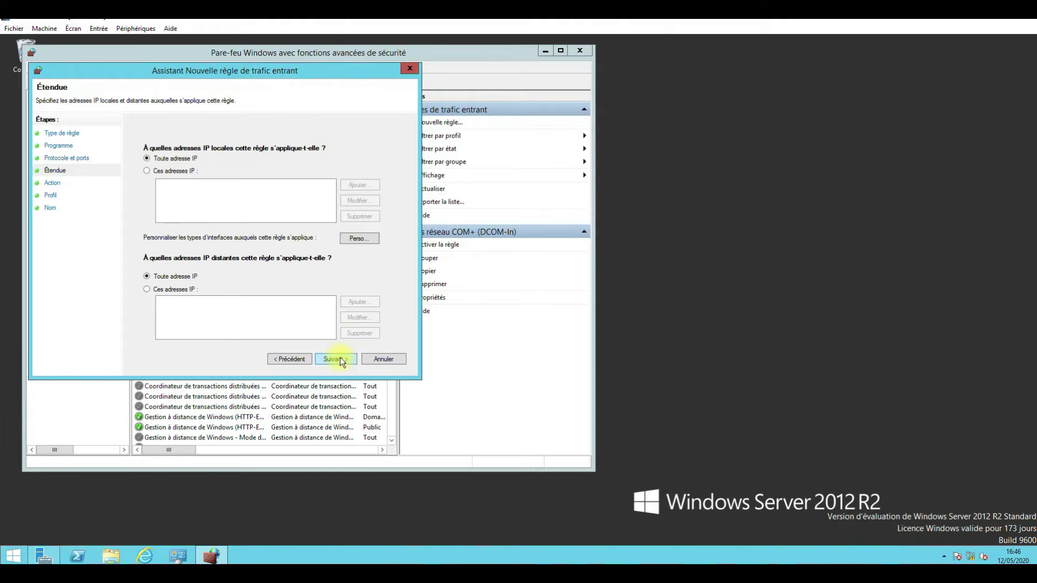
Allow the ICMPv4 connection for any IP address and all profiles, and finish the rule with the name "ping"
click(340, 358)
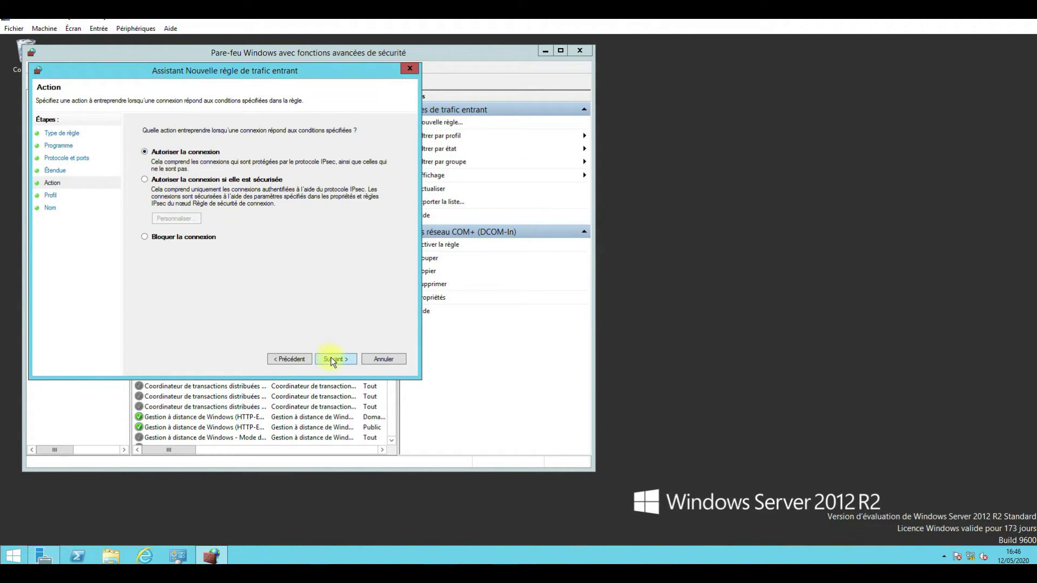
click(331, 358)
click(332, 358)
text(ping)
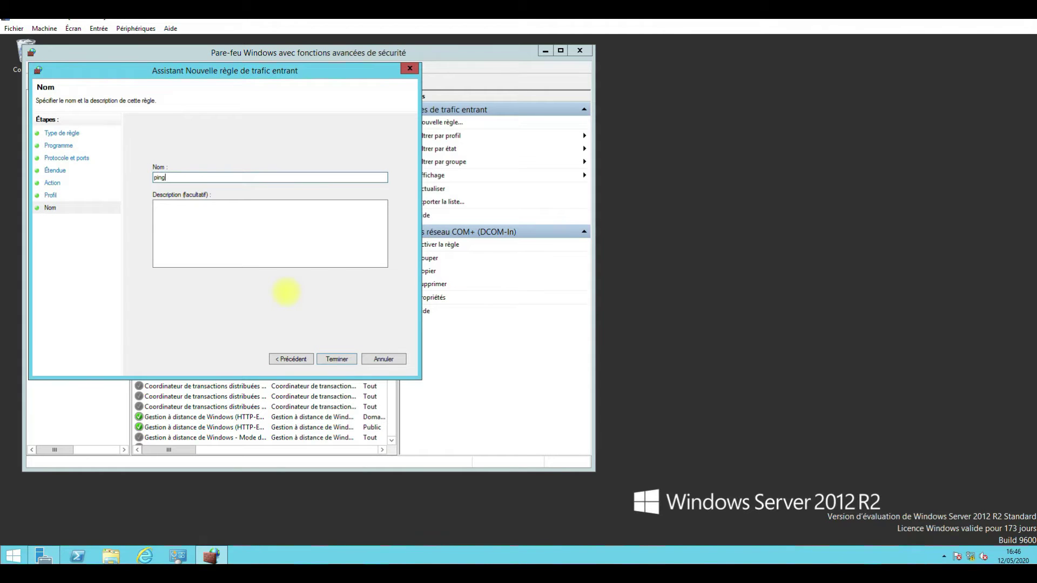
click(334, 359)
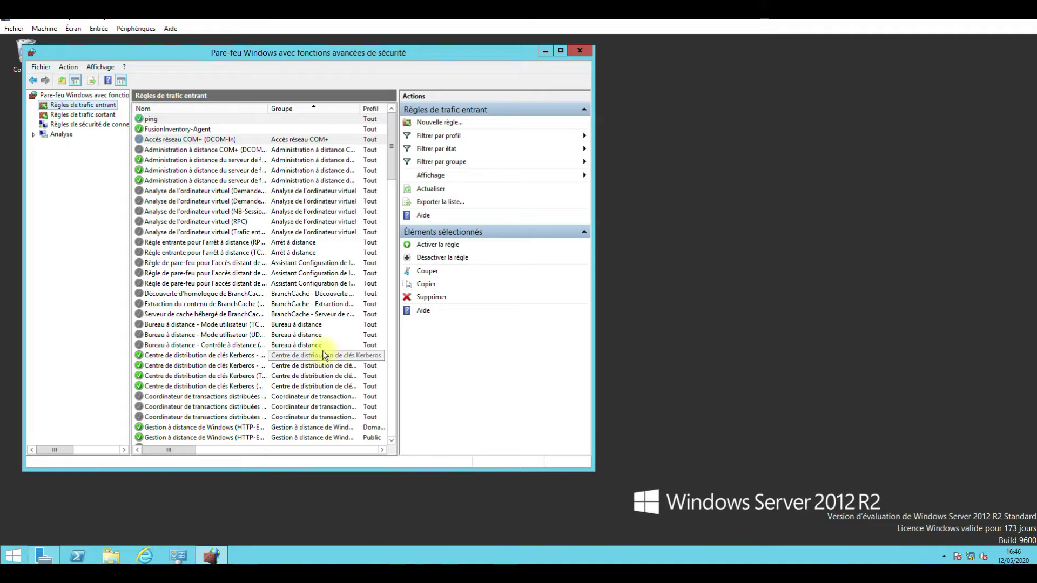
Start a new inbound port rule for TCP on the specific local ports 80, 443
click(434, 123)
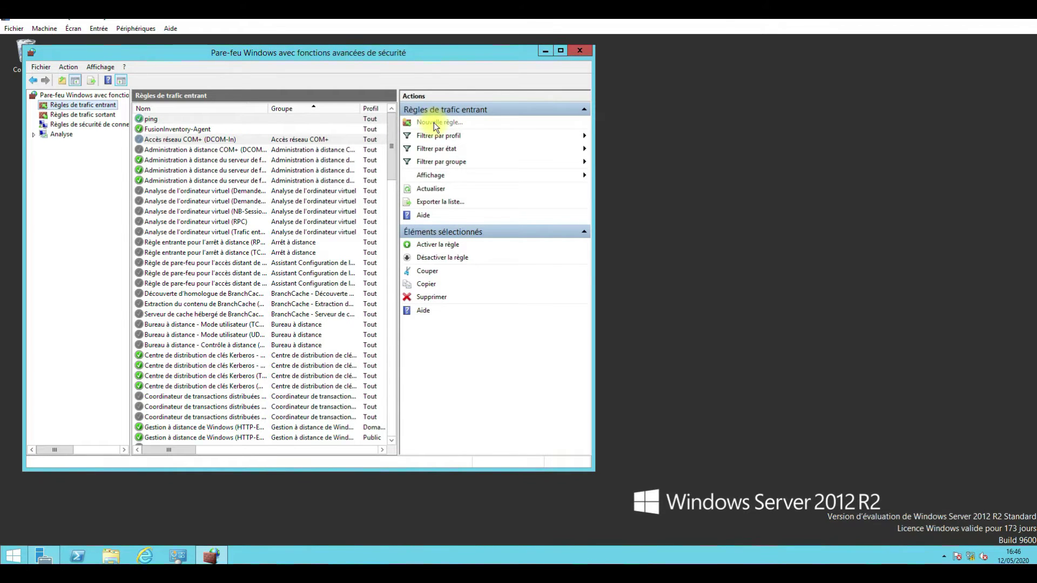
click(159, 197)
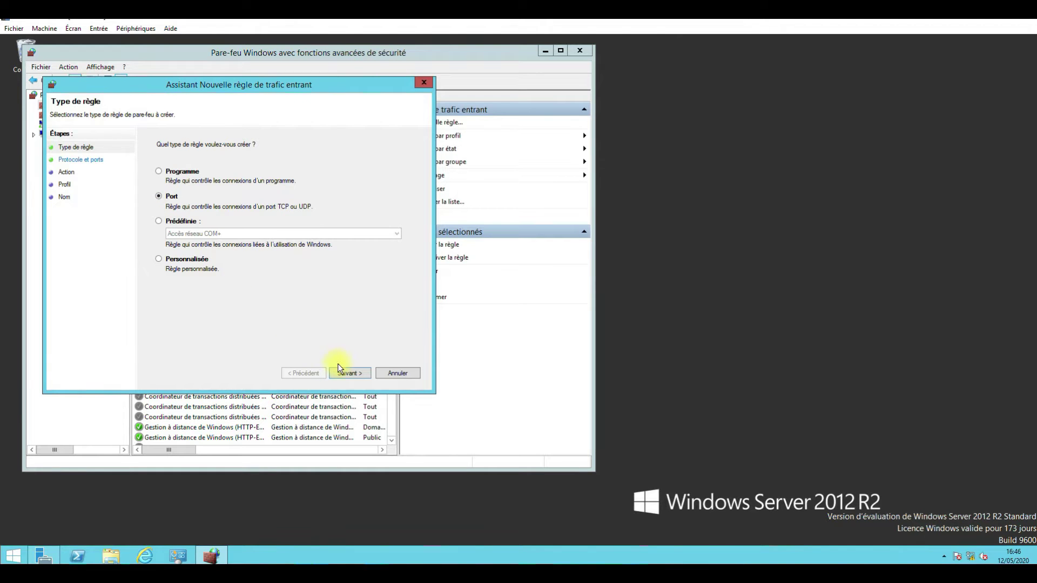
click(348, 372)
click(308, 229)
text(80, 443)
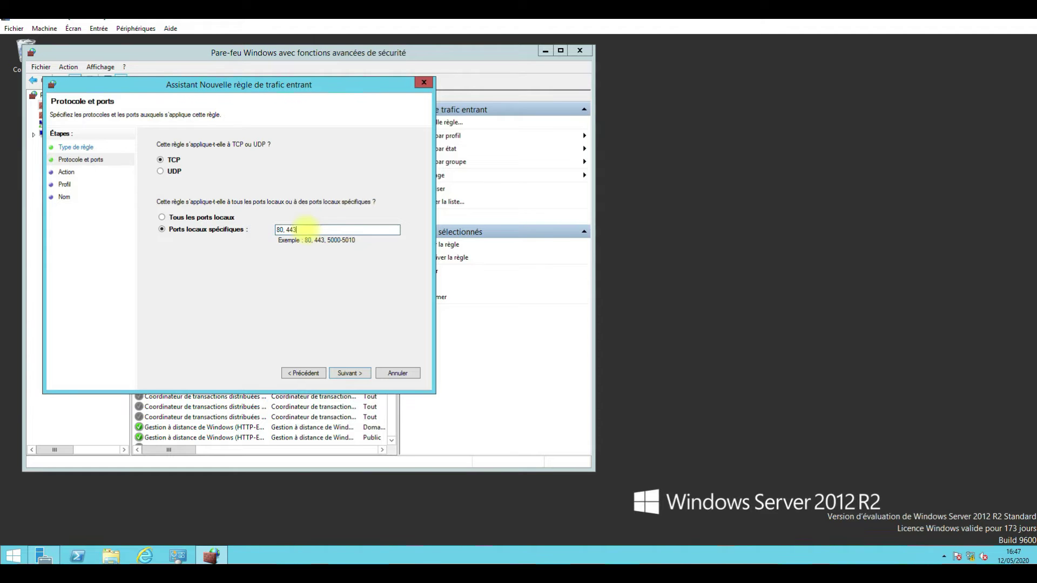
Allow the connection on the domain, private and public profiles, and finish the port rule with the name "ports 80 443"
click(358, 373)
click(359, 373)
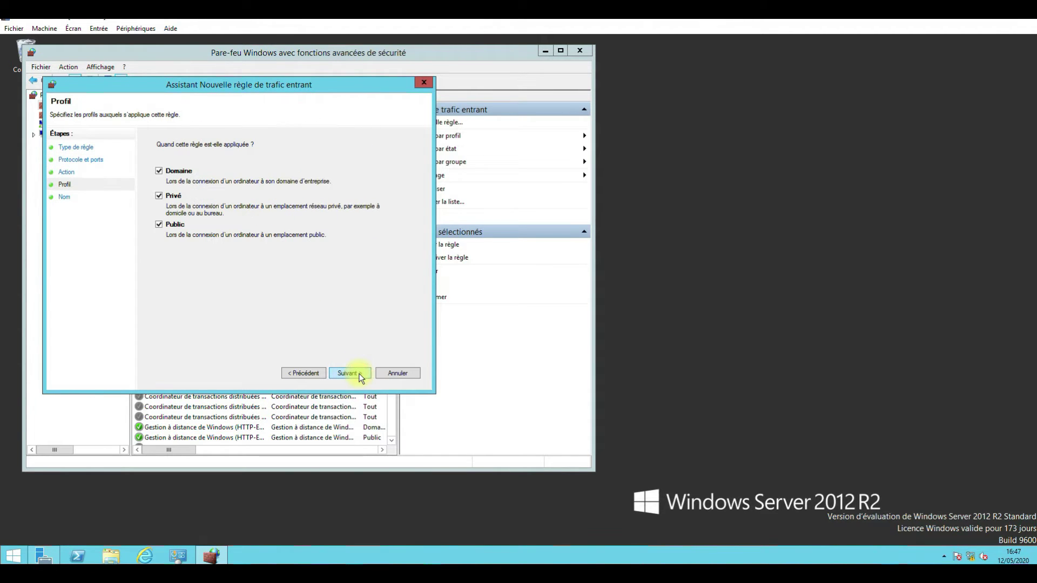
click(359, 374)
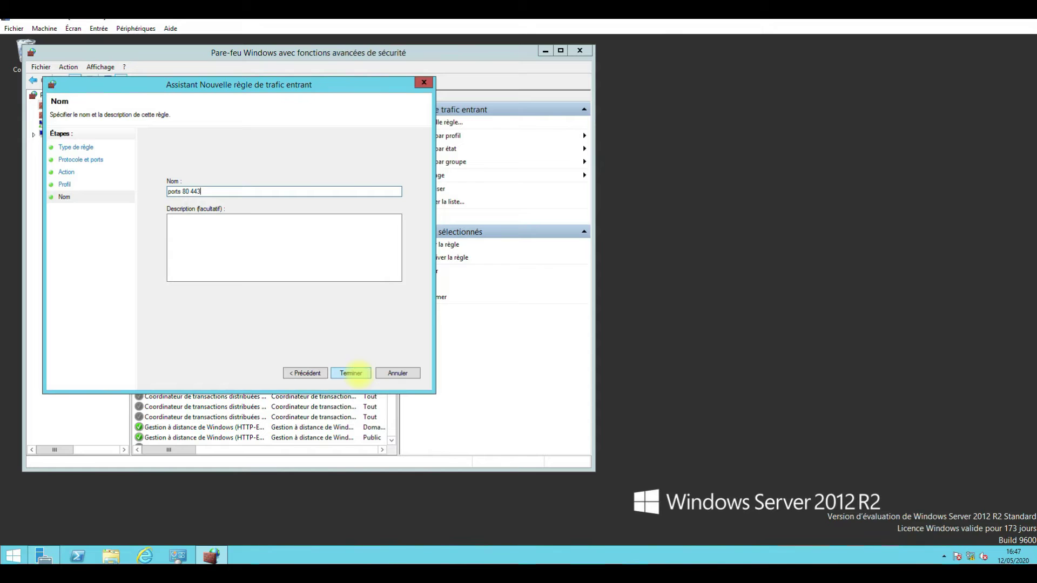
click(351, 374)
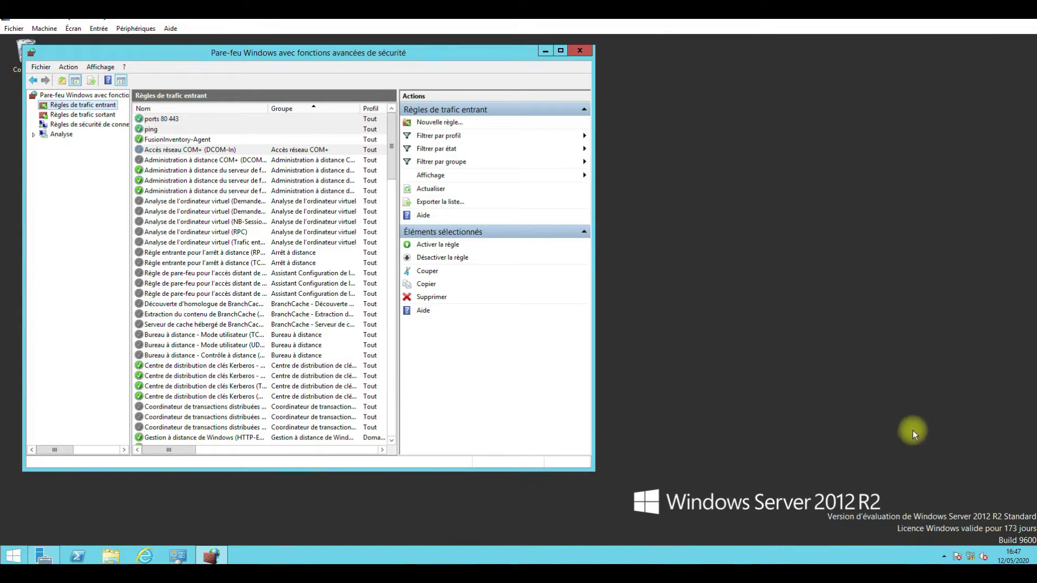
Launch the xampp-windows-x64-7.4.5-0-VC15 installer from the Documents folder
click(1000, 555)
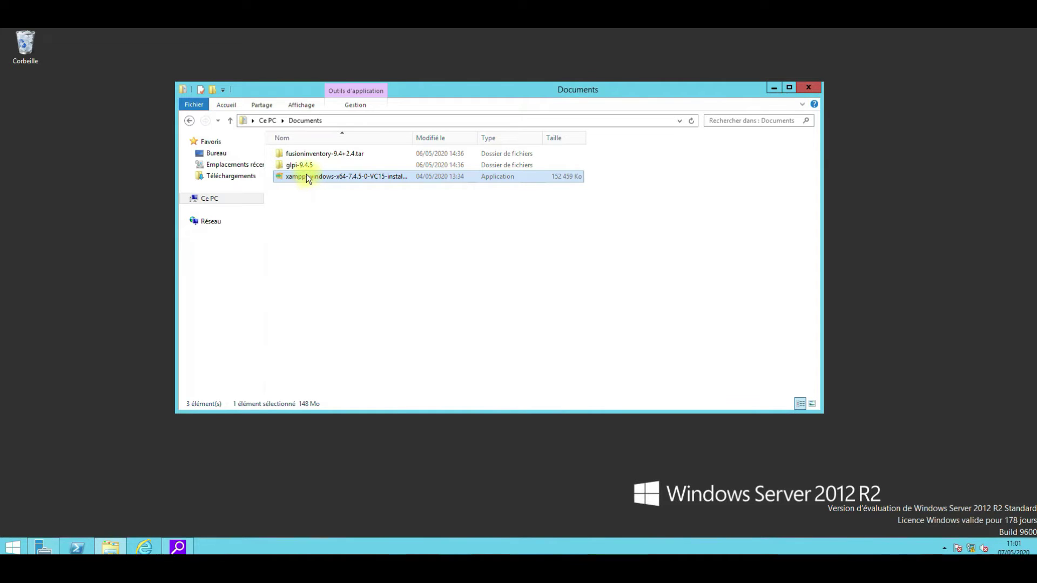
double_click(290, 178)
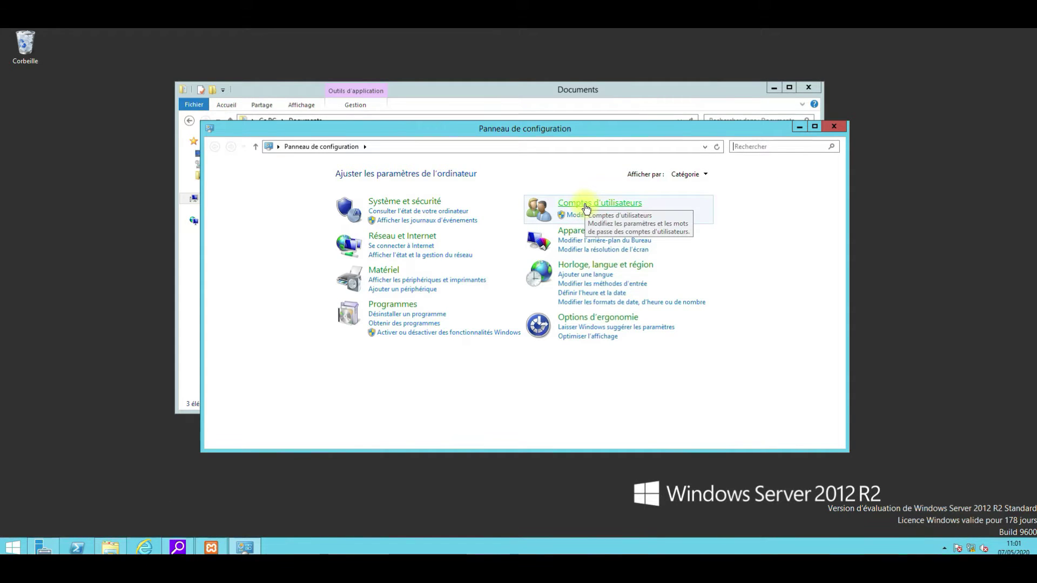
Set the User Account Control notifications to never notify in the user account settings and close the Control Panel
click(587, 203)
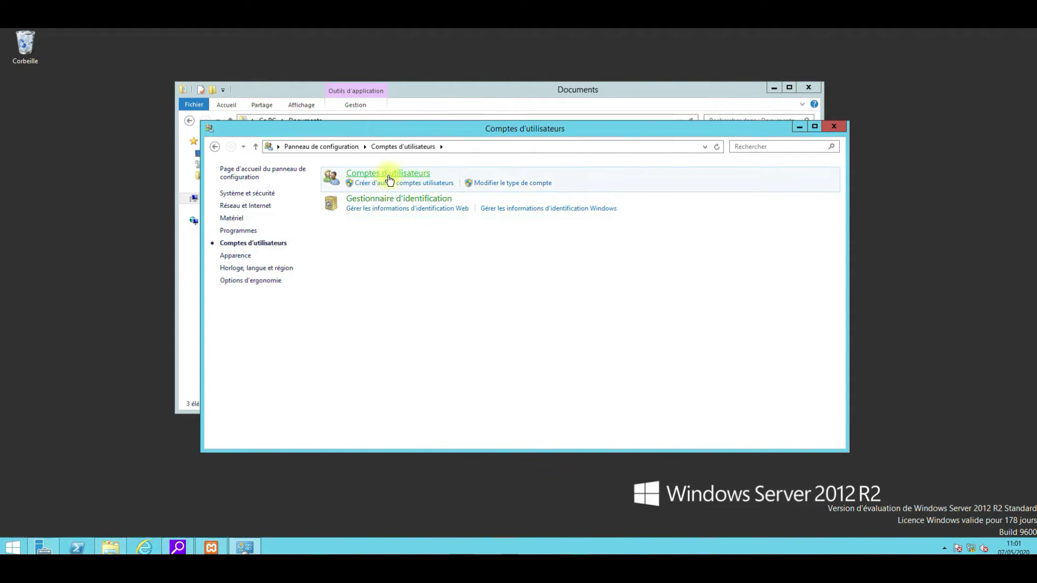
click(389, 176)
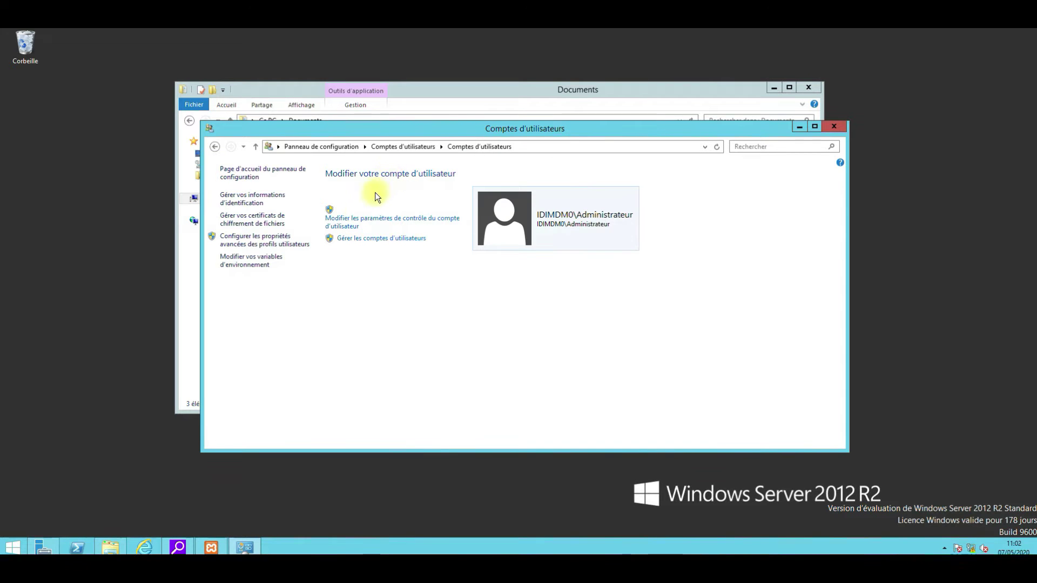
click(354, 222)
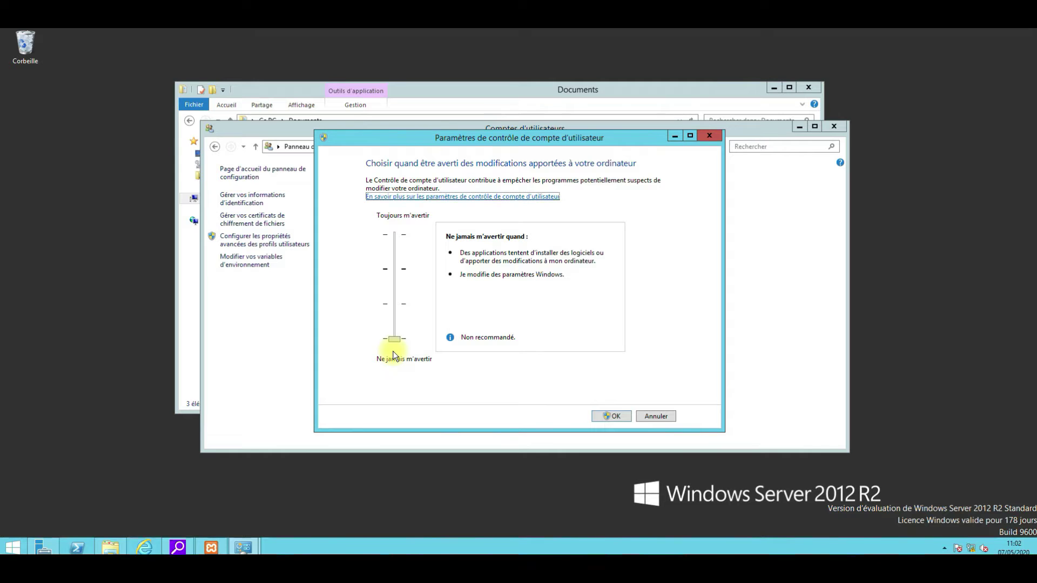
click(616, 416)
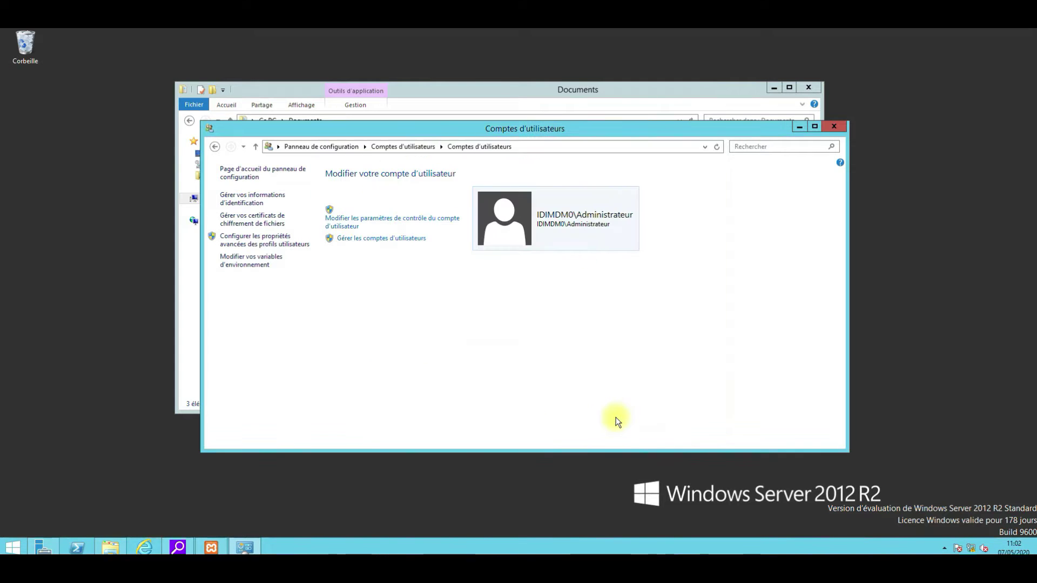
click(834, 126)
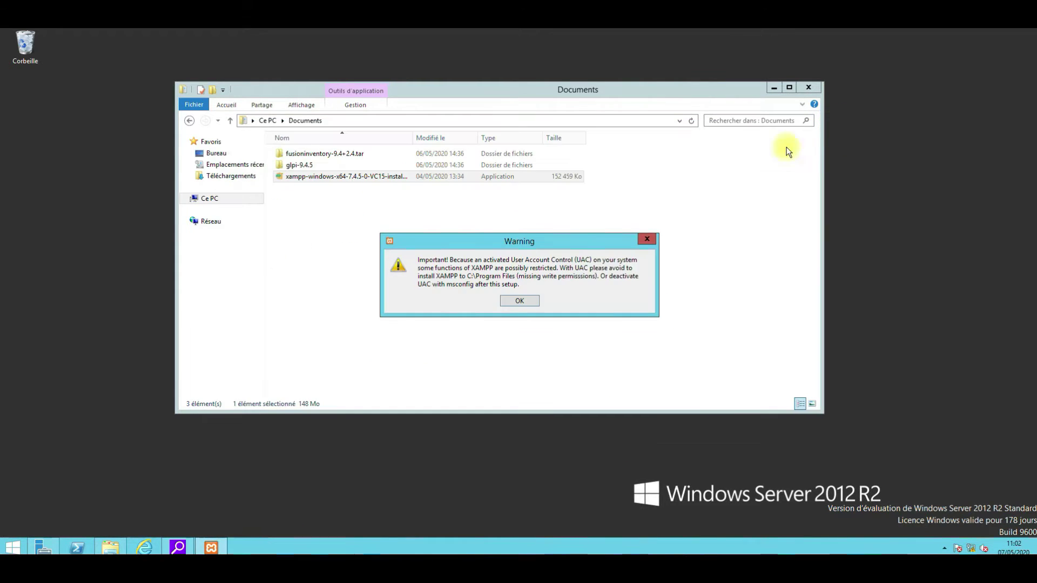
Dismiss the UAC warning and exclude Tomcat, Mercury Mail Server and FileZilla FTP Server from the XAMPP components
click(521, 301)
click(586, 393)
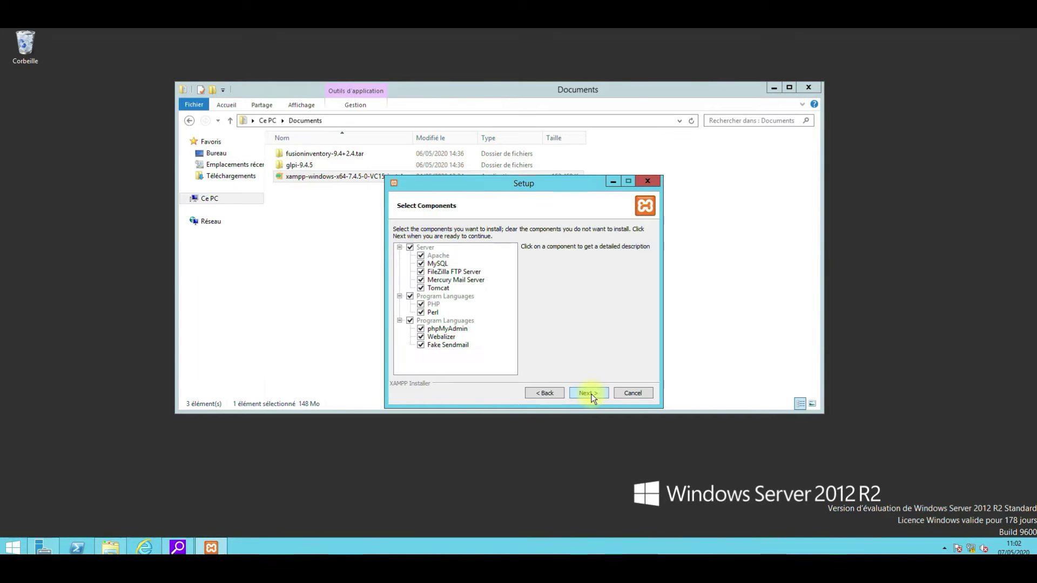
click(421, 288)
click(421, 280)
click(421, 272)
click(587, 393)
Install XAMPP in the default folder with English as the language, and finish by starting its Control Panel
click(594, 397)
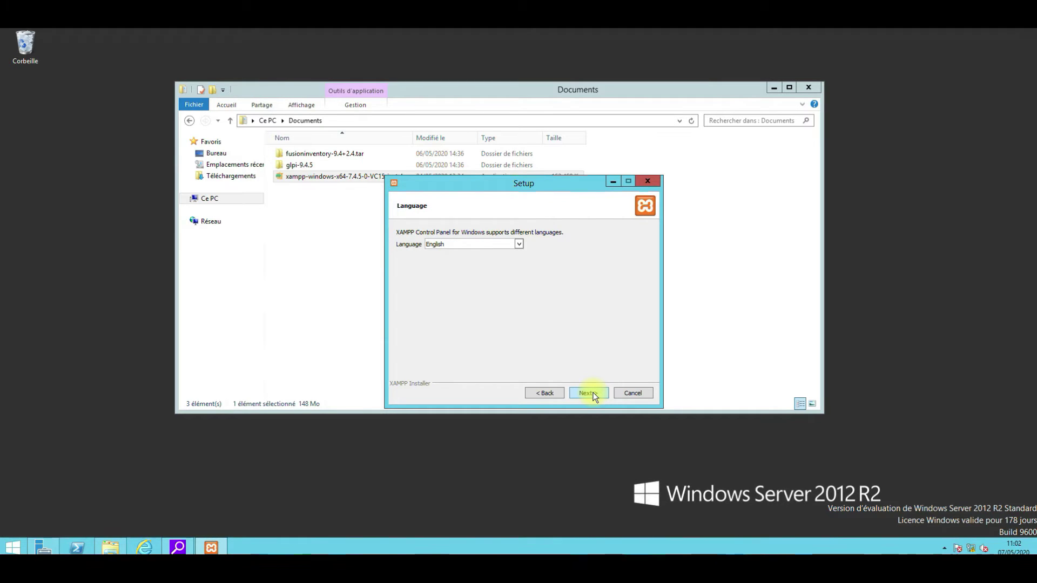
click(593, 397)
click(594, 397)
click(592, 396)
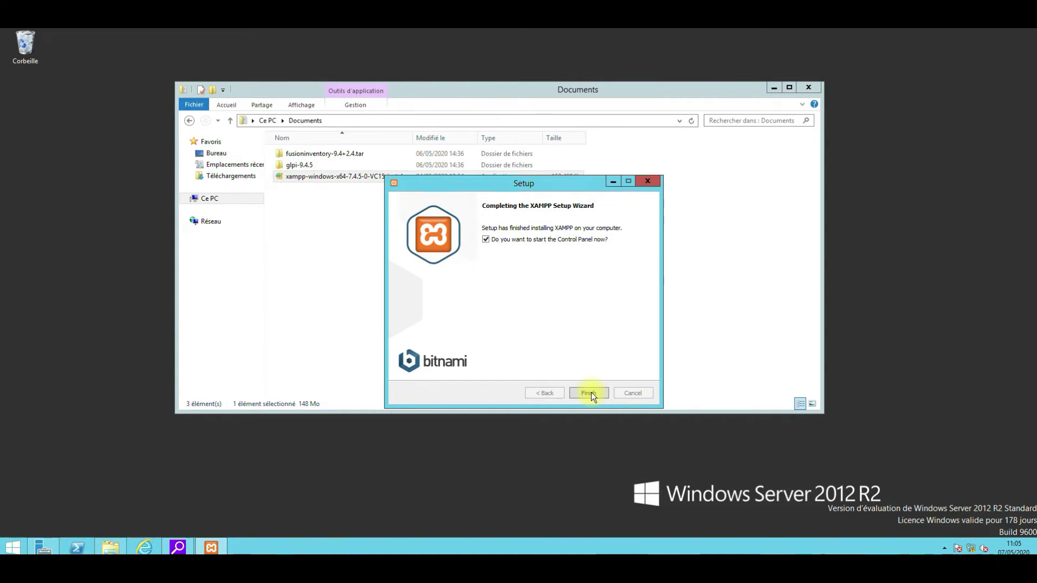
click(592, 394)
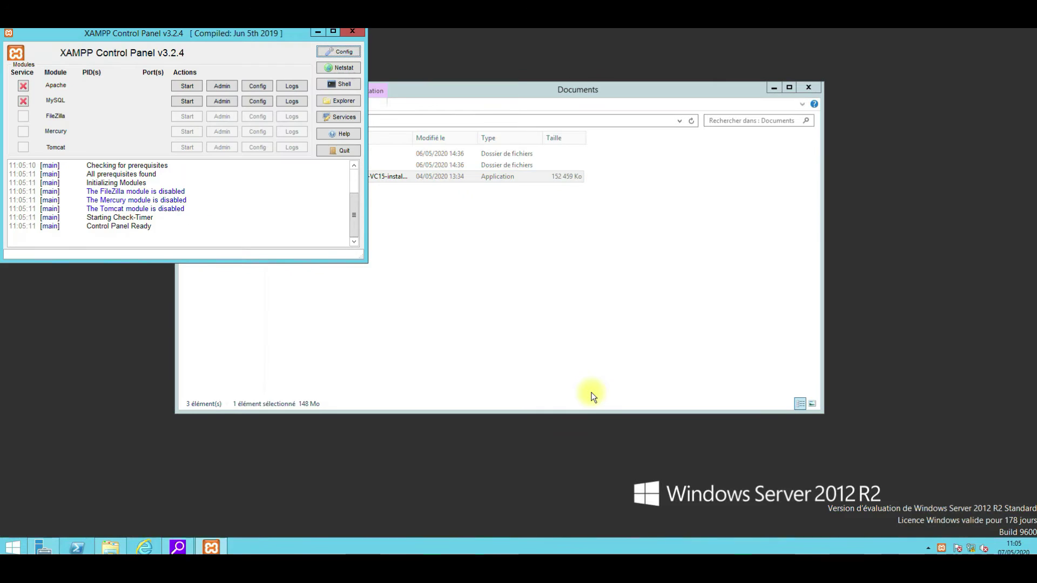
Move the XAMPP Control Panel towards the middle of the desktop and start the Apache and MySQL modules
drag(243, 34, 586, 138)
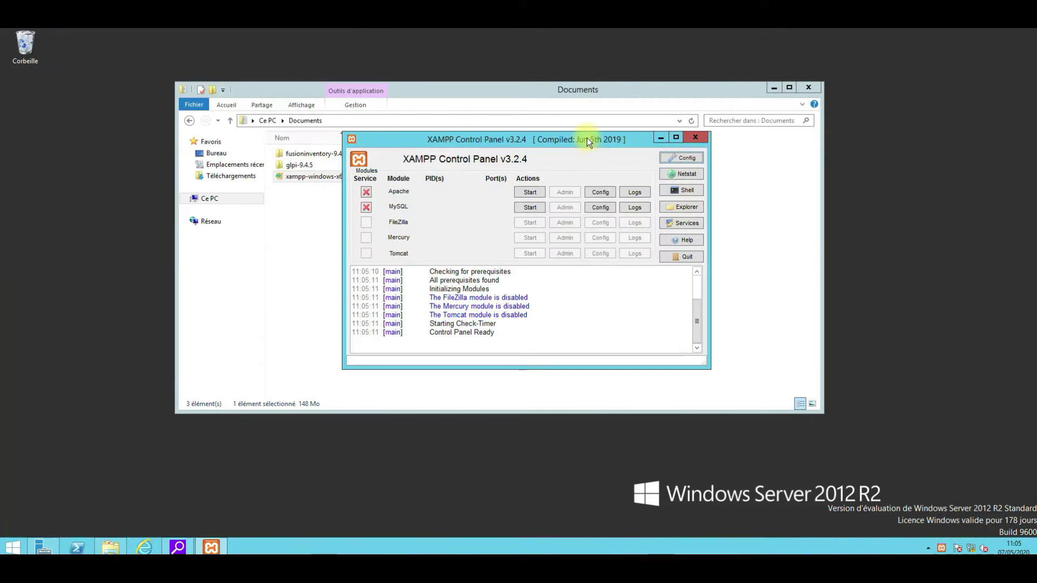
click(530, 193)
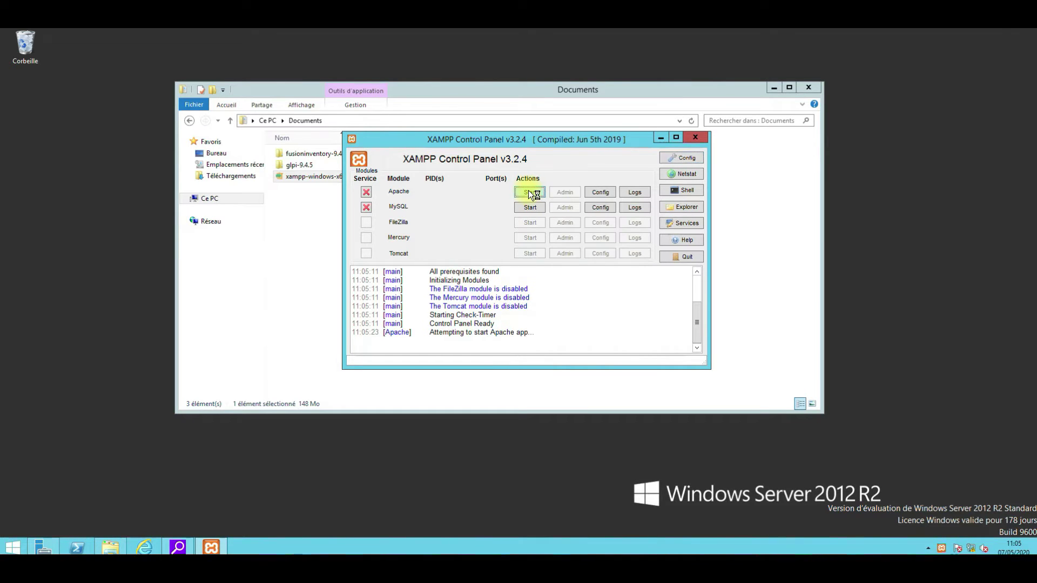
click(534, 208)
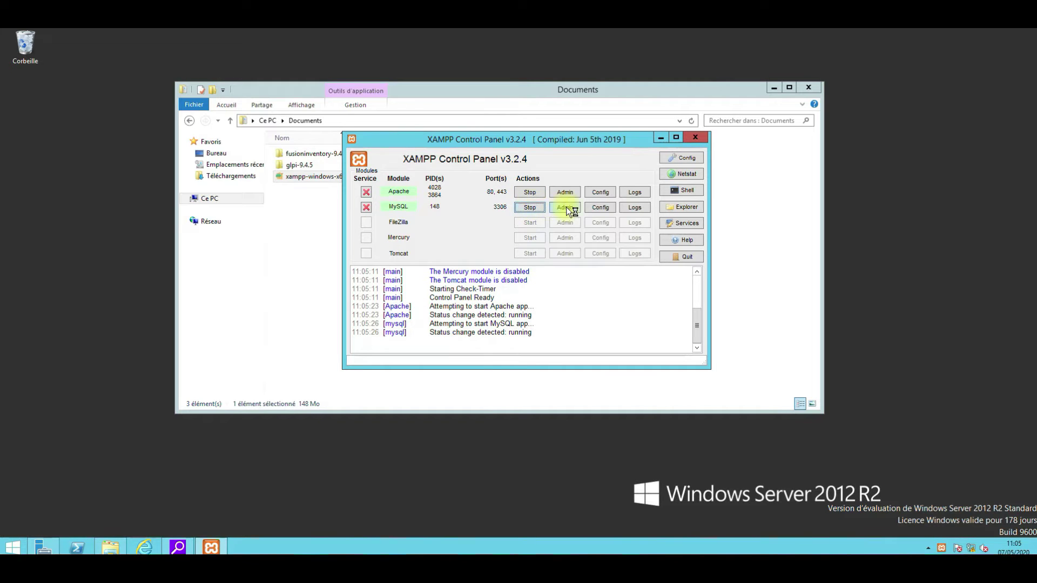
Open Apache's httpd.conf from the XAMPP Control Panel and replace every occurrence of "denied" with "granted"
click(603, 193)
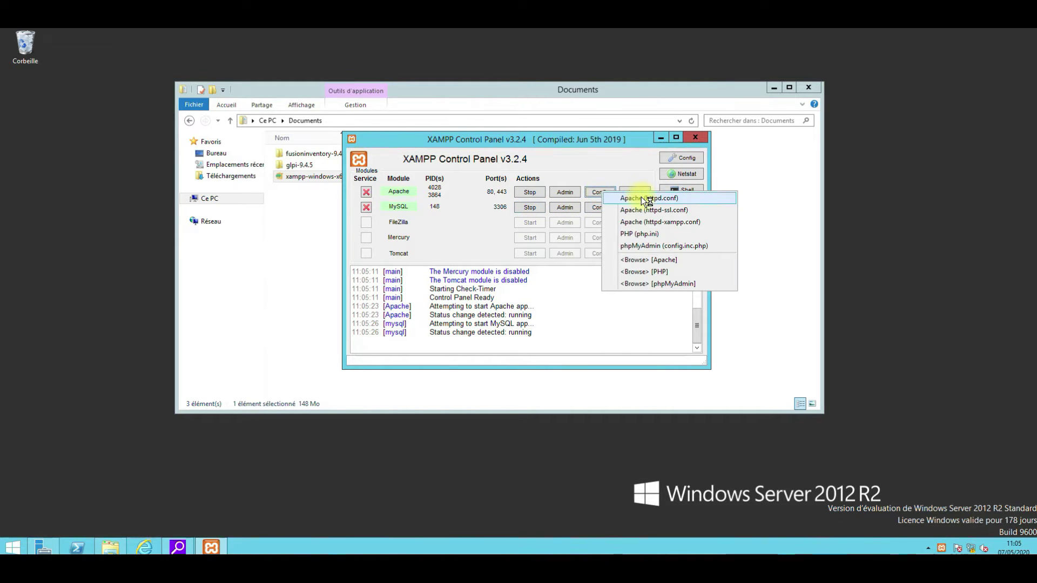
click(704, 199)
click(669, 205)
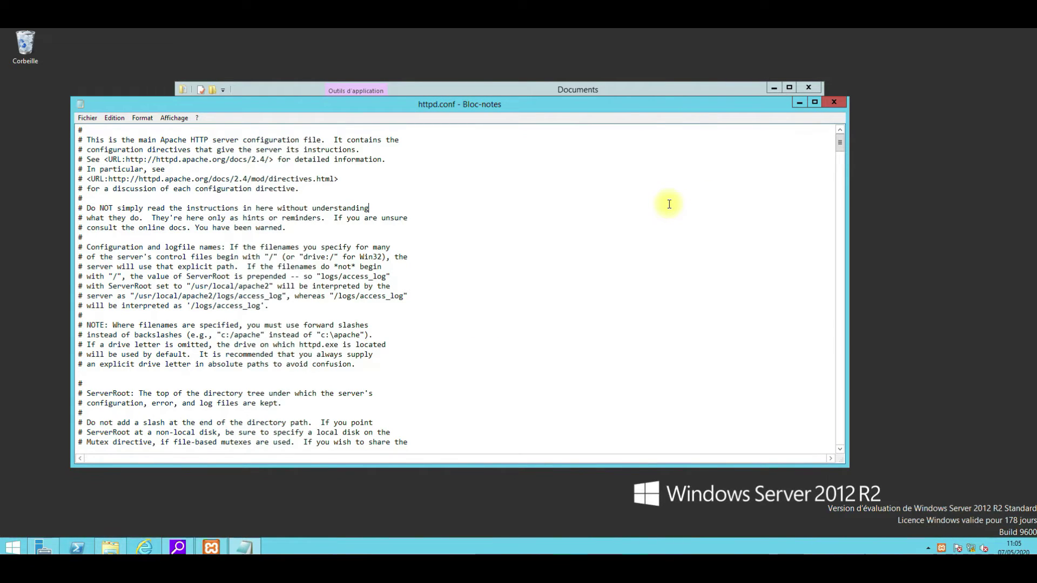
key(ctrl+h)
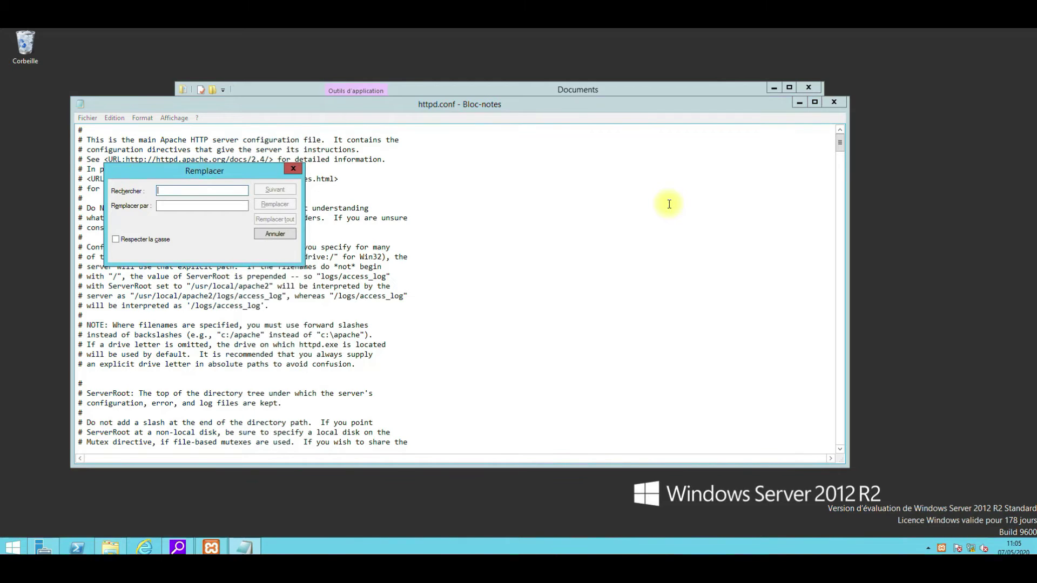
text(denie)
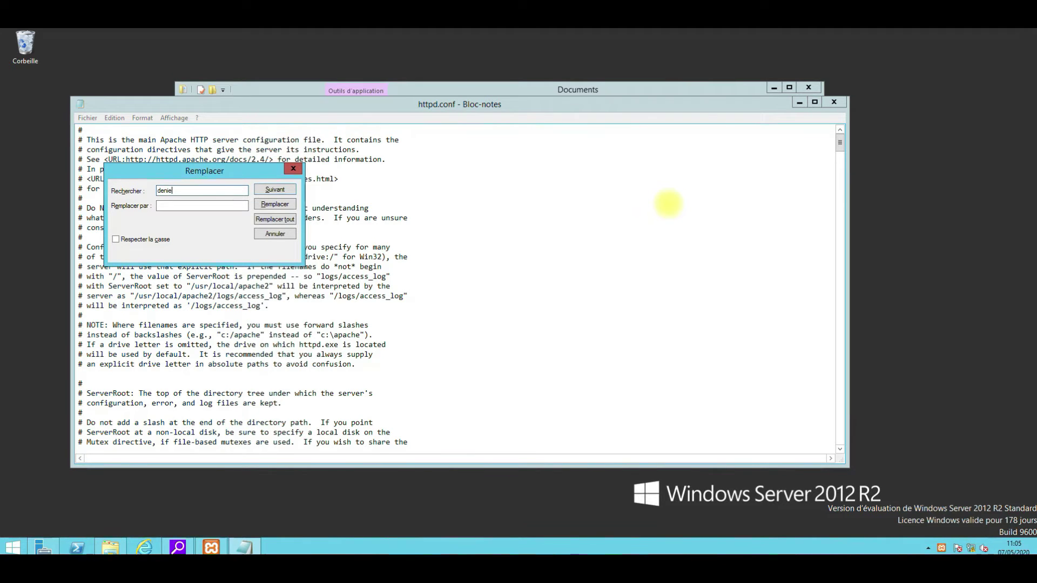
text(d)
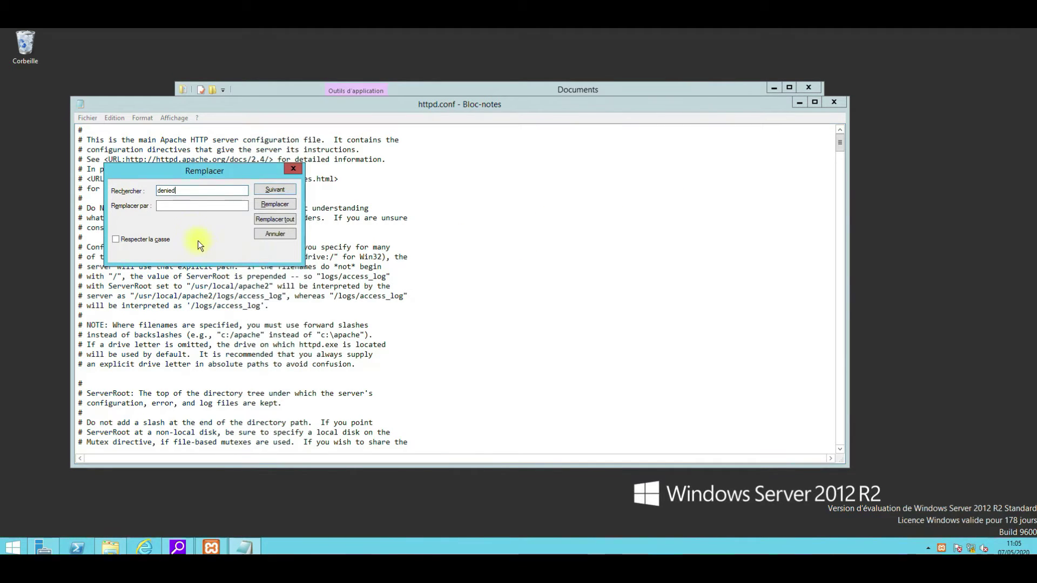
click(189, 206)
text(granted)
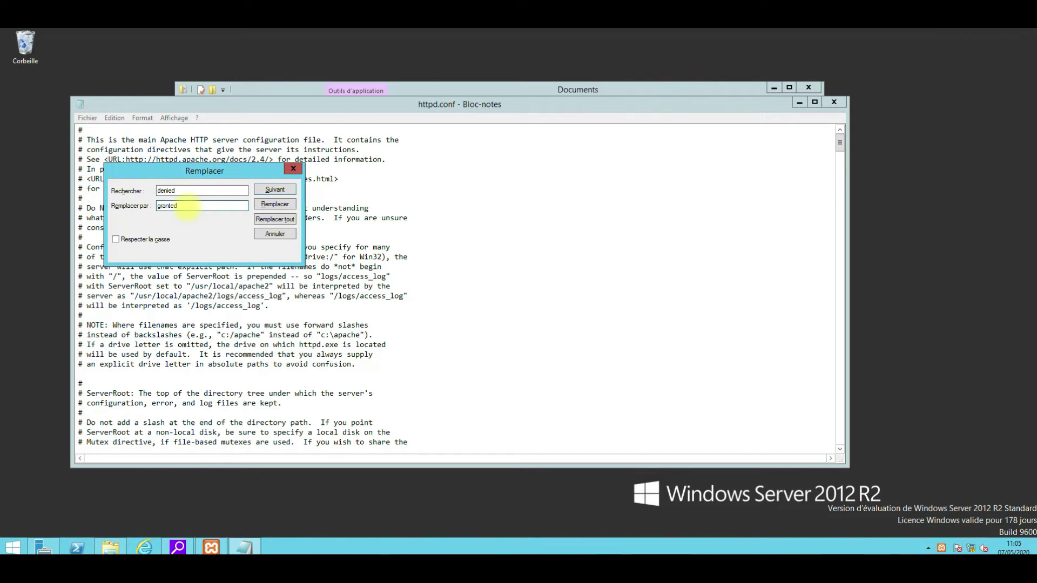
click(268, 218)
click(293, 169)
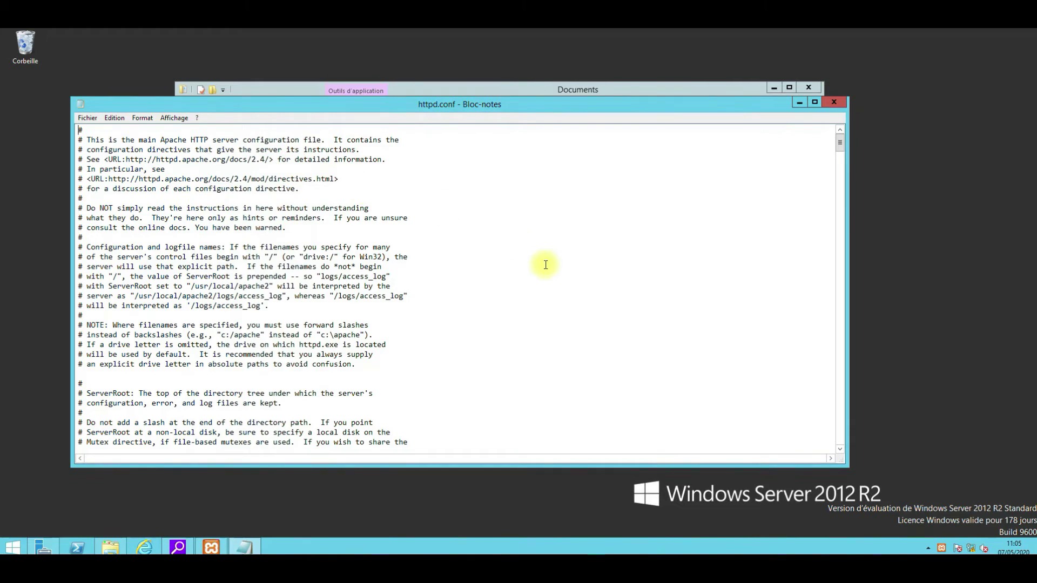
Check the root Directory access block in httpd.conf, and close the file saving the changes
scroll(544, 265, down, 9)
scroll(543, 265, down, 20)
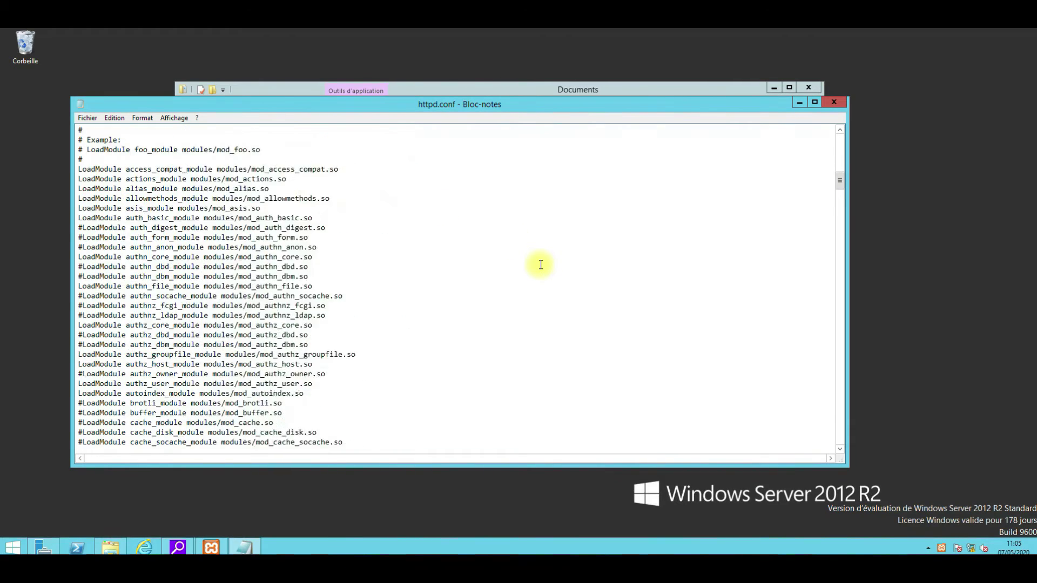
scroll(540, 266, down, 16)
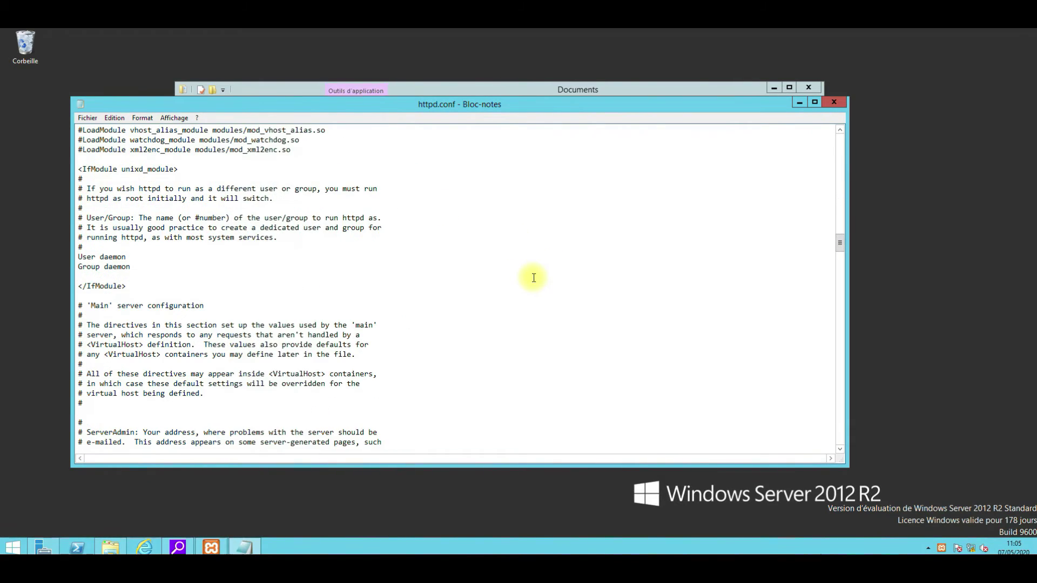
scroll(531, 265, down, 5)
scroll(530, 265, down, 5)
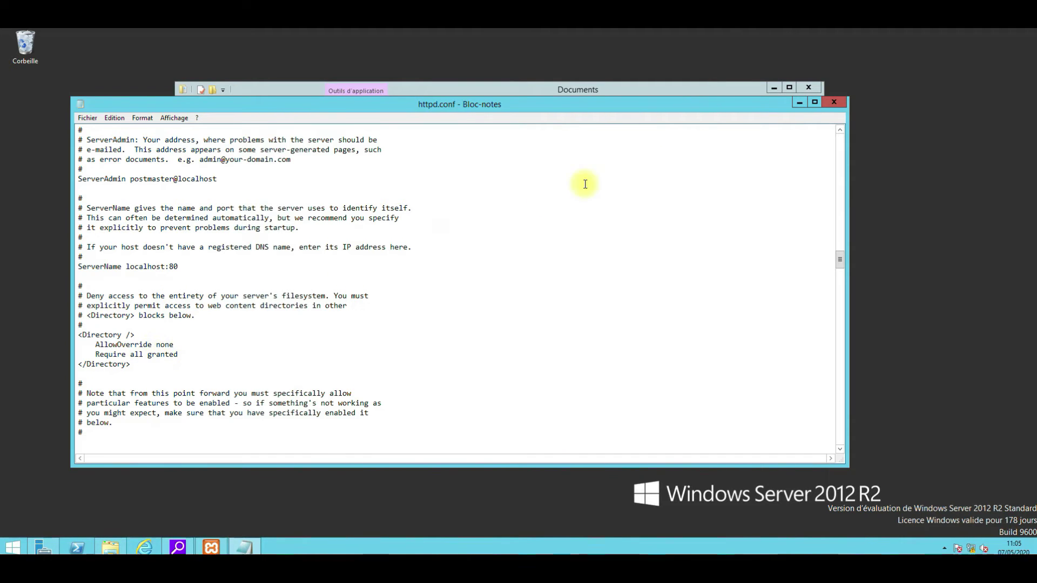
click(834, 102)
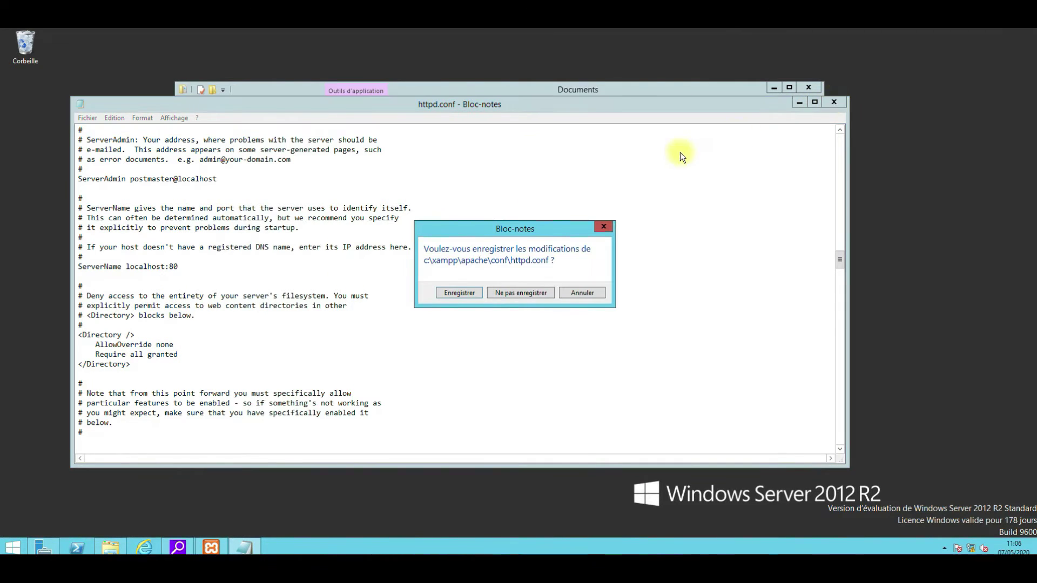
click(452, 294)
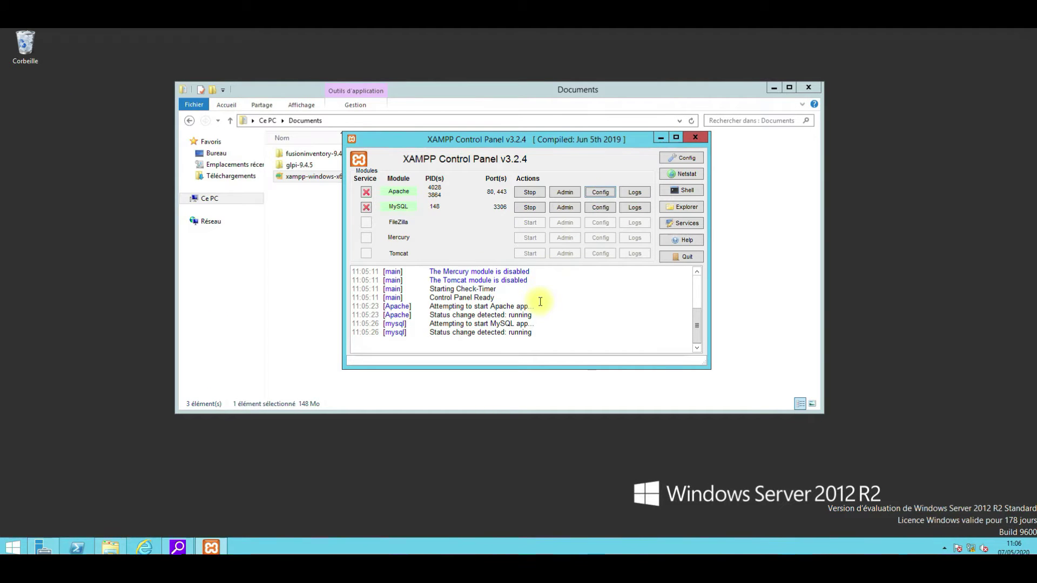
Open phpMyAdmin for the MySQL module, create a database named glpi with the utf8mb4_general_ci collation, and close the browser
click(564, 208)
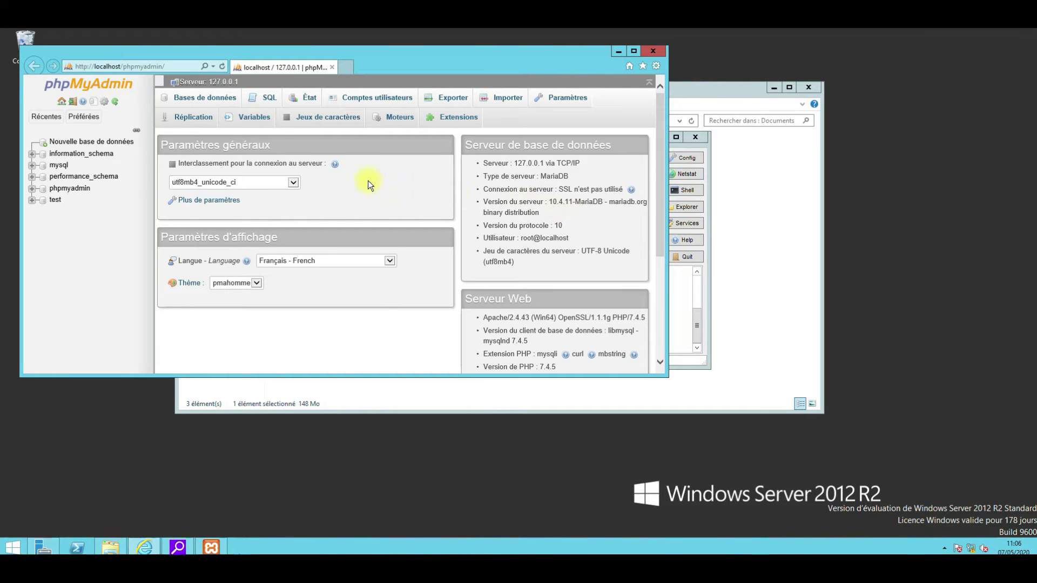
click(87, 143)
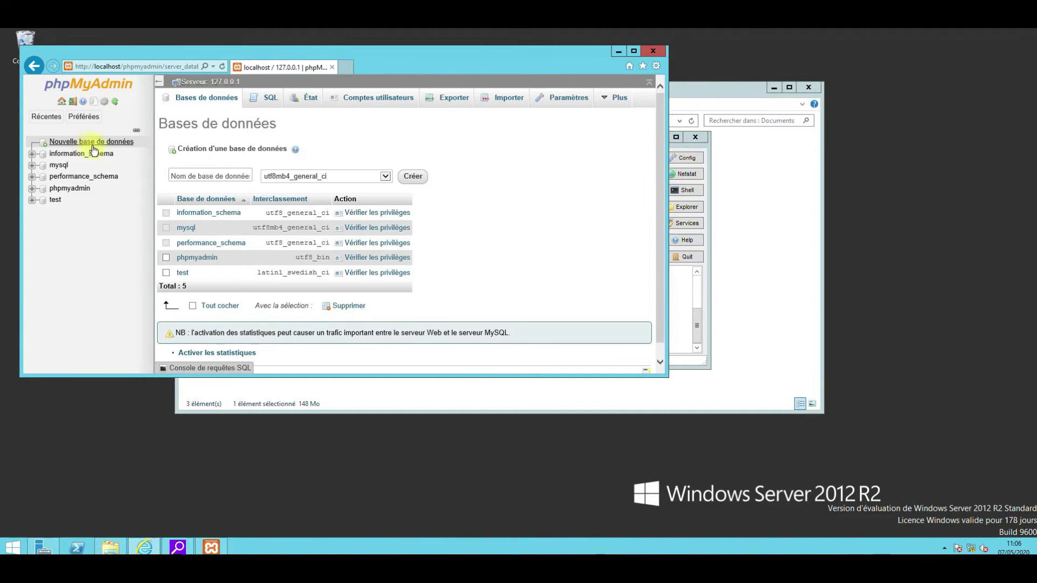
click(227, 176)
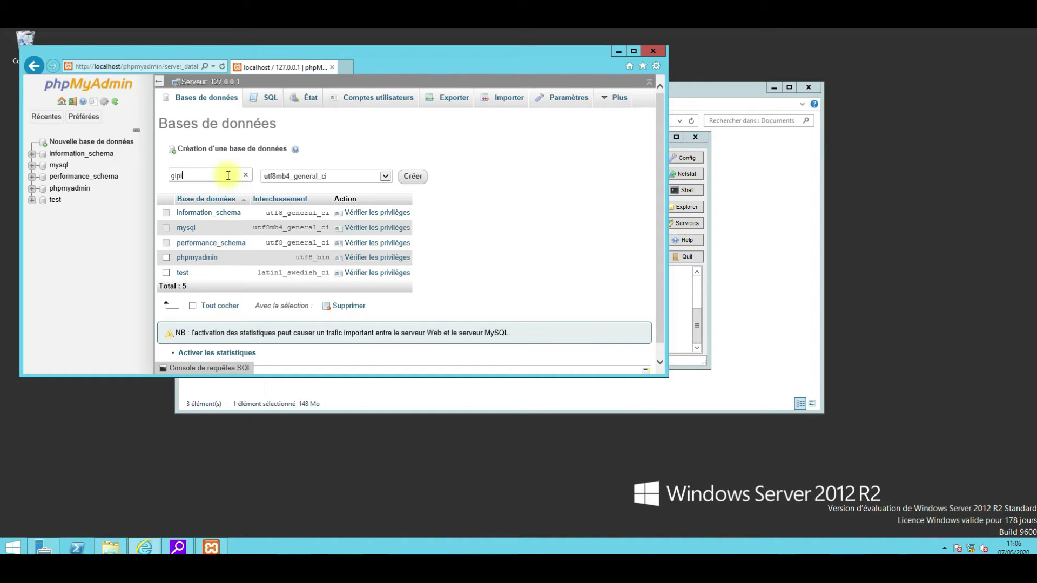
click(412, 181)
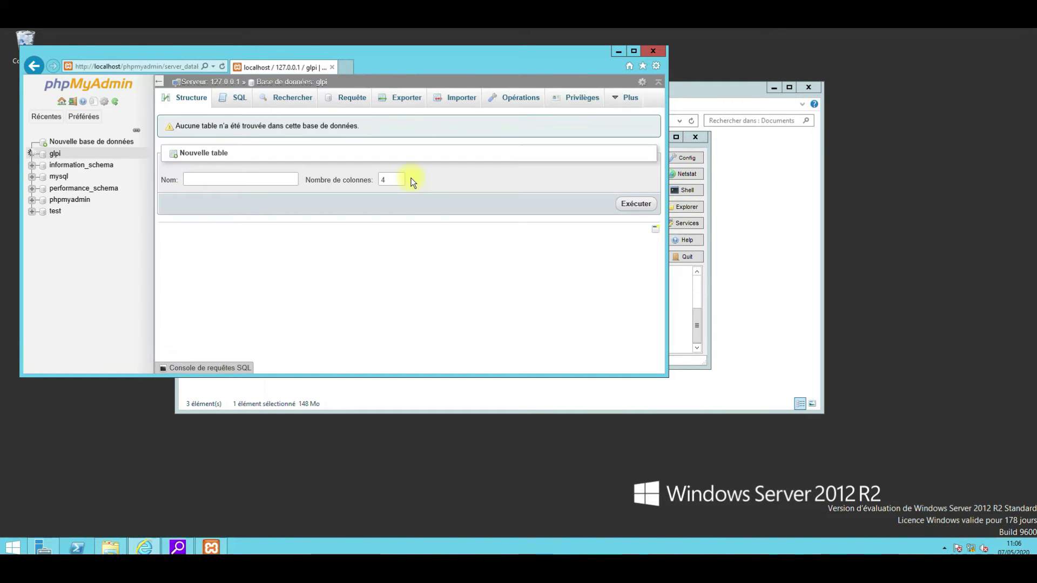
click(654, 51)
Copy the inner glpi folder found in Documents under glpi-9.4.5\glpi-9.4.5
click(740, 194)
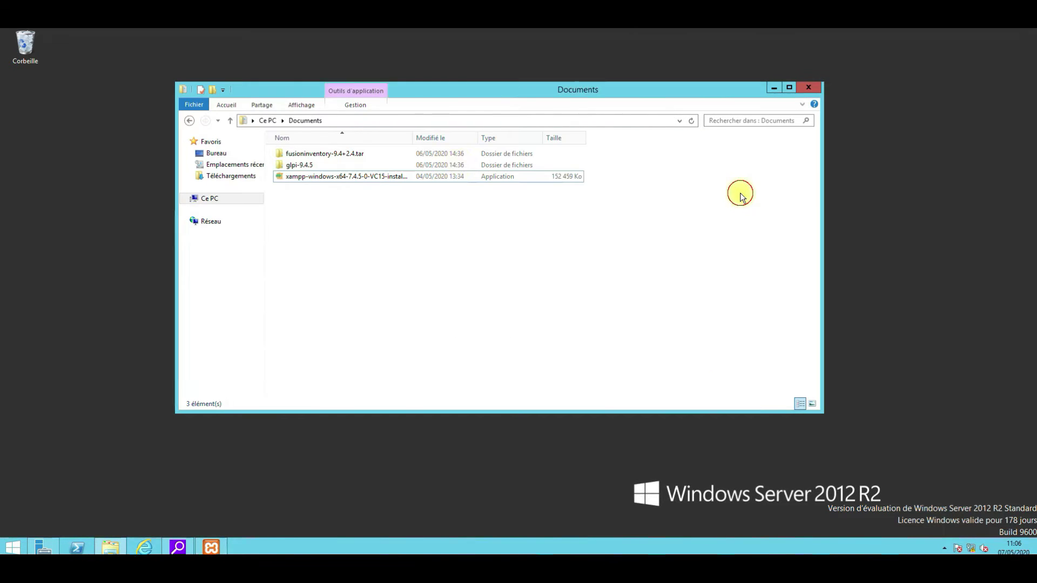
double_click(291, 163)
double_click(292, 156)
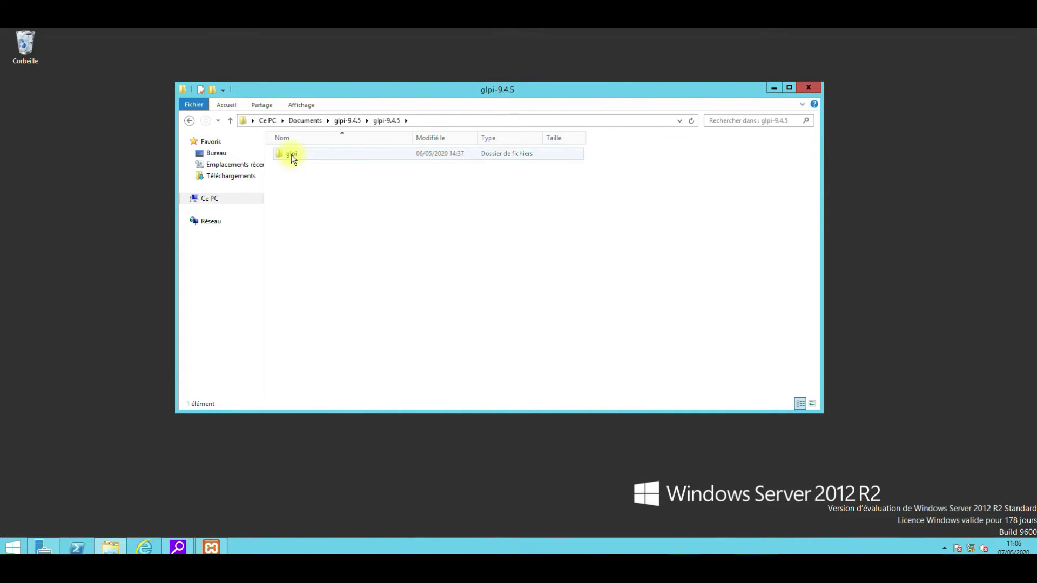
double_click(291, 155)
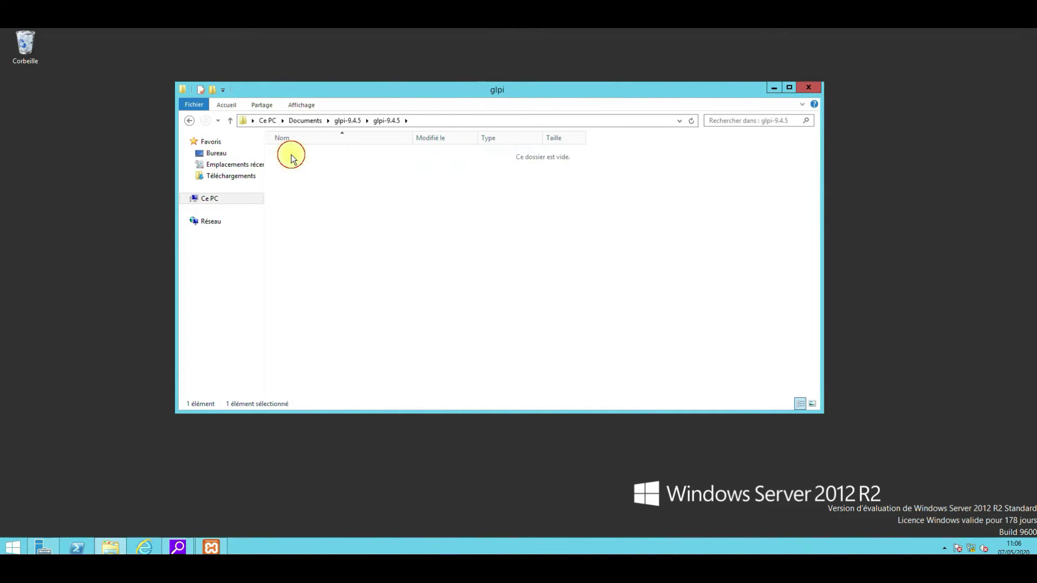
click(393, 122)
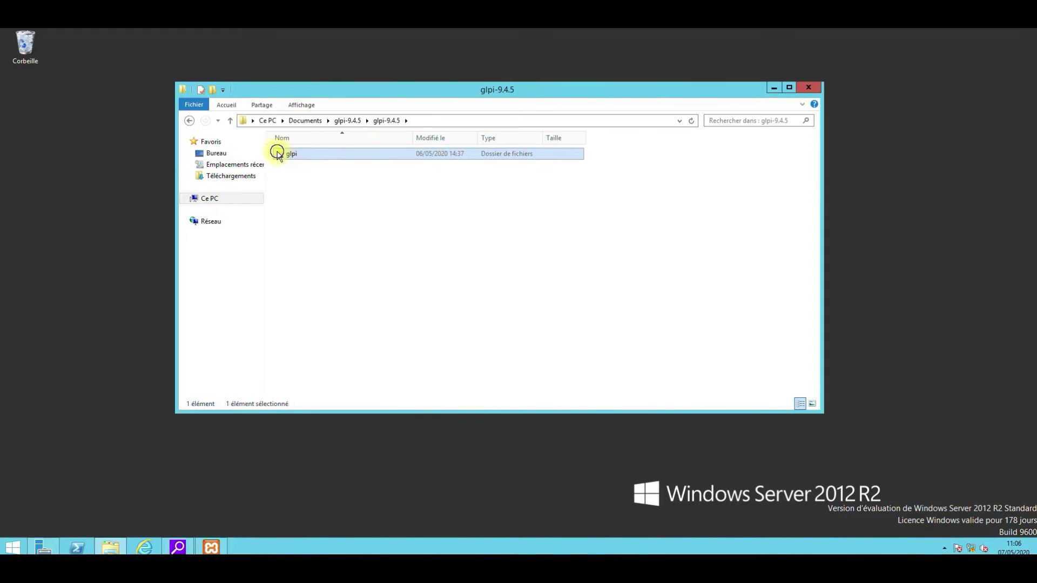
right_click(277, 154)
click(309, 260)
Paste the glpi folder into C:\xampp\htdocs
click(206, 198)
double_click(316, 236)
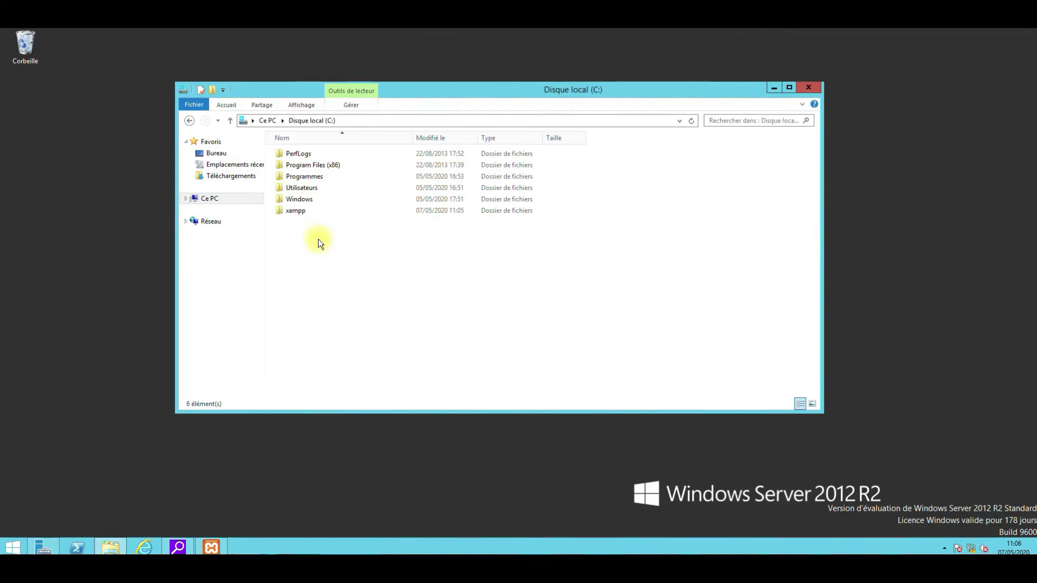
click(299, 212)
double_click(299, 212)
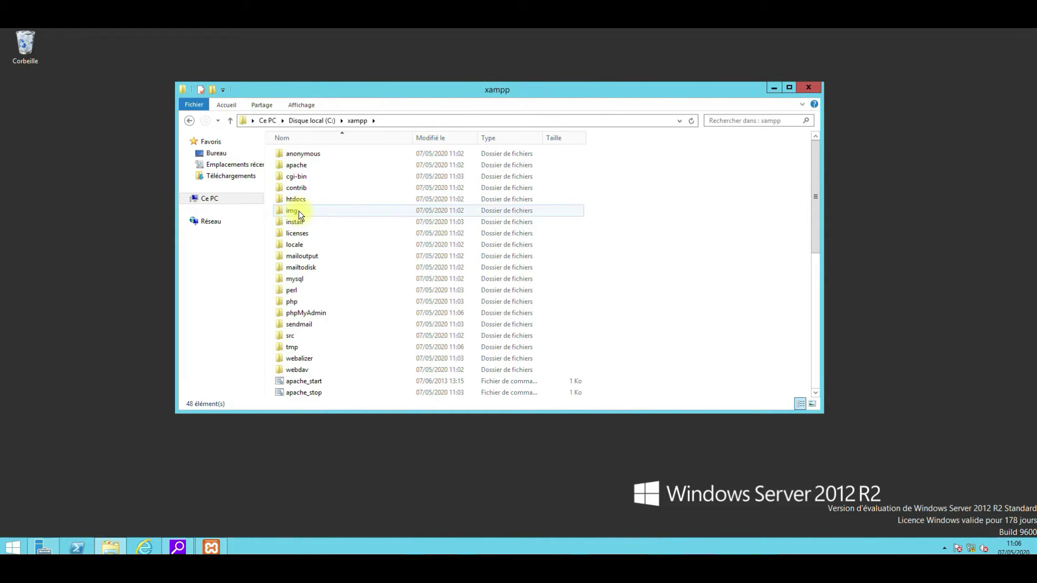
double_click(297, 201)
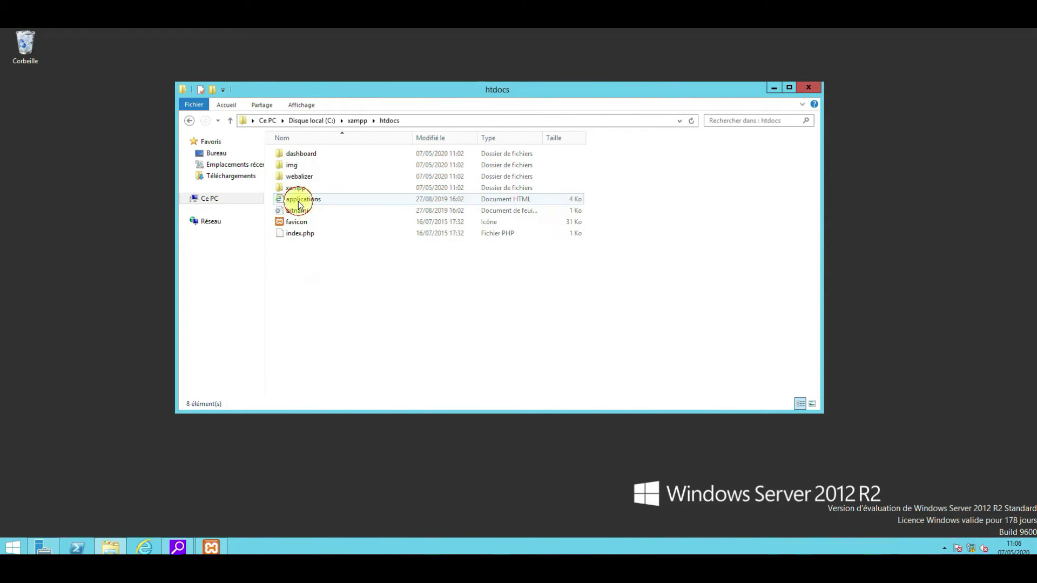
right_click(342, 312)
click(403, 379)
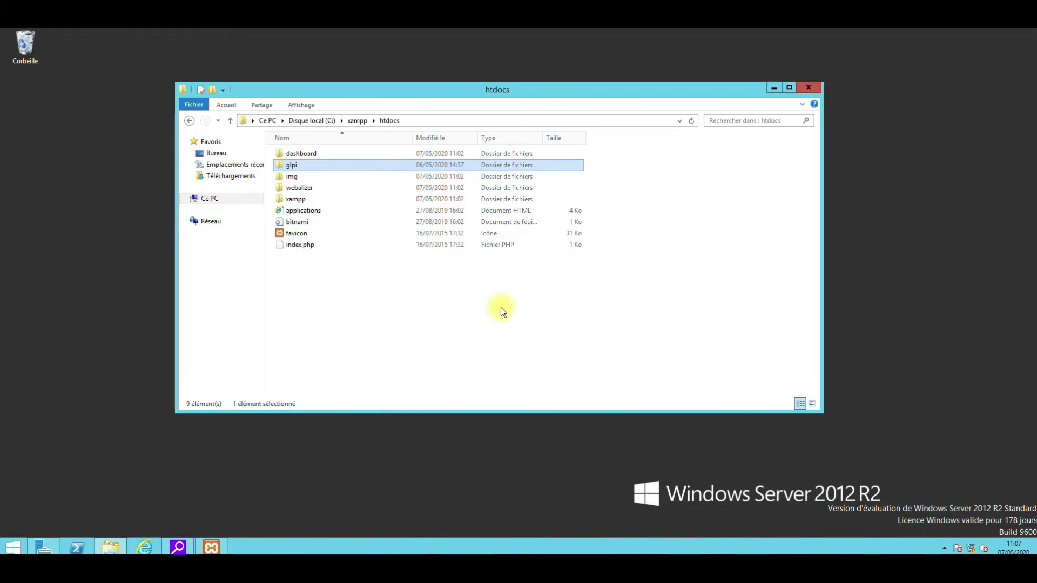
Copy the fusioninventory folder found in Documents under fusioninventory-9.4+2.4.tar\fusioninventory-9.4+2.4
click(214, 200)
double_click(457, 164)
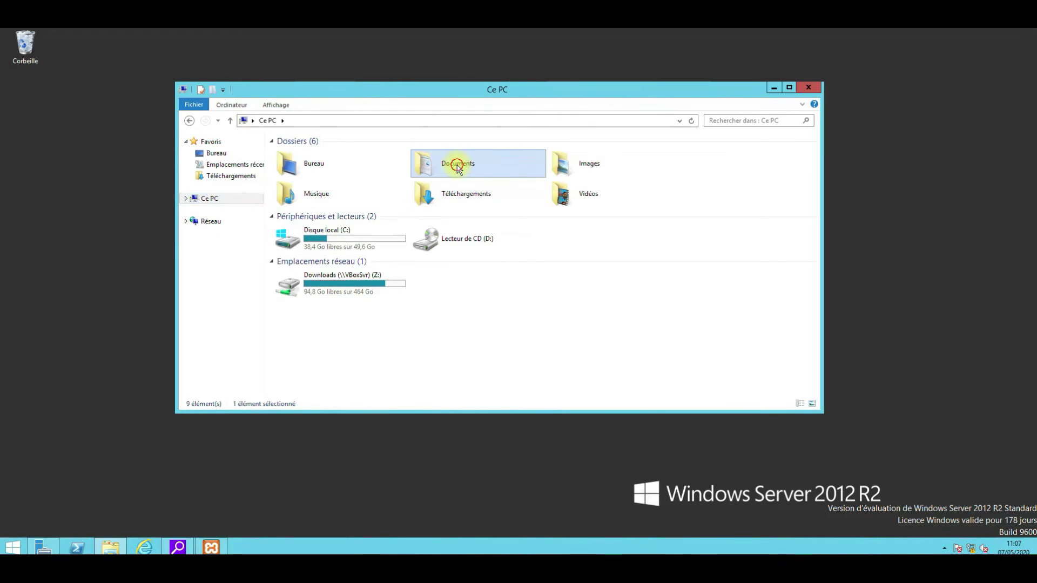
double_click(313, 153)
click(313, 153)
double_click(313, 154)
double_click(313, 154)
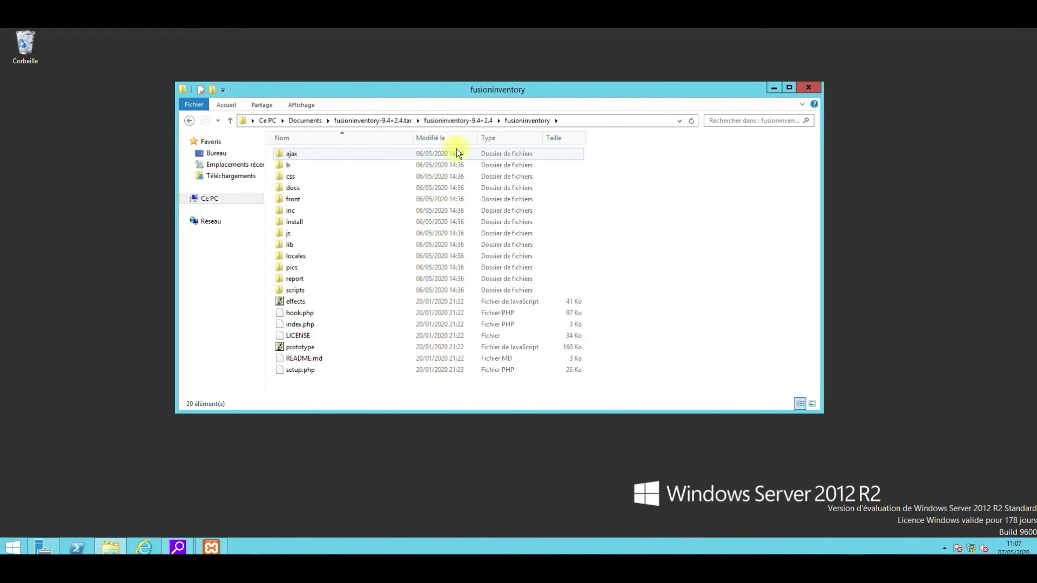
click(453, 121)
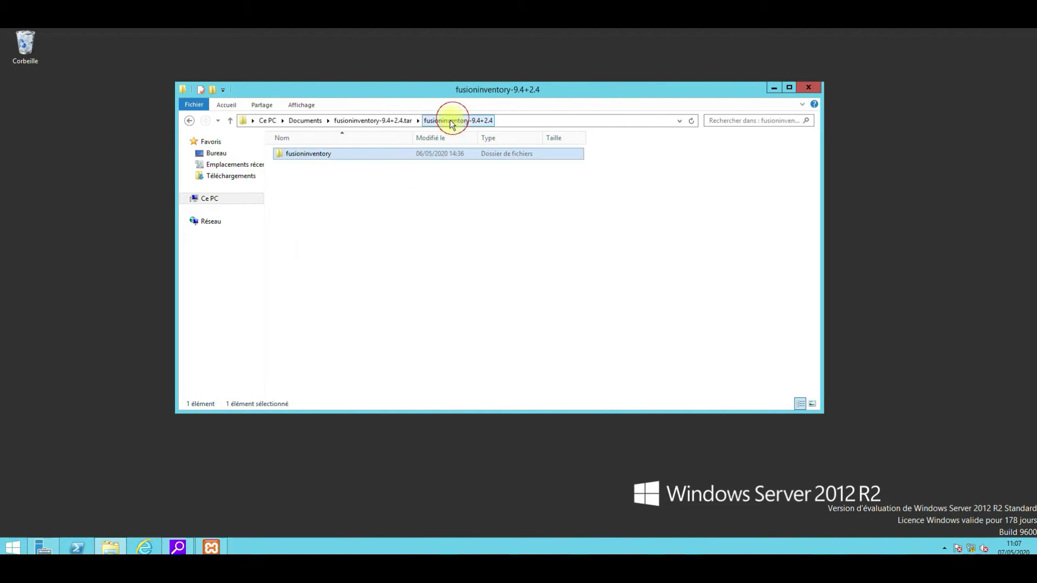
right_click(297, 156)
click(325, 265)
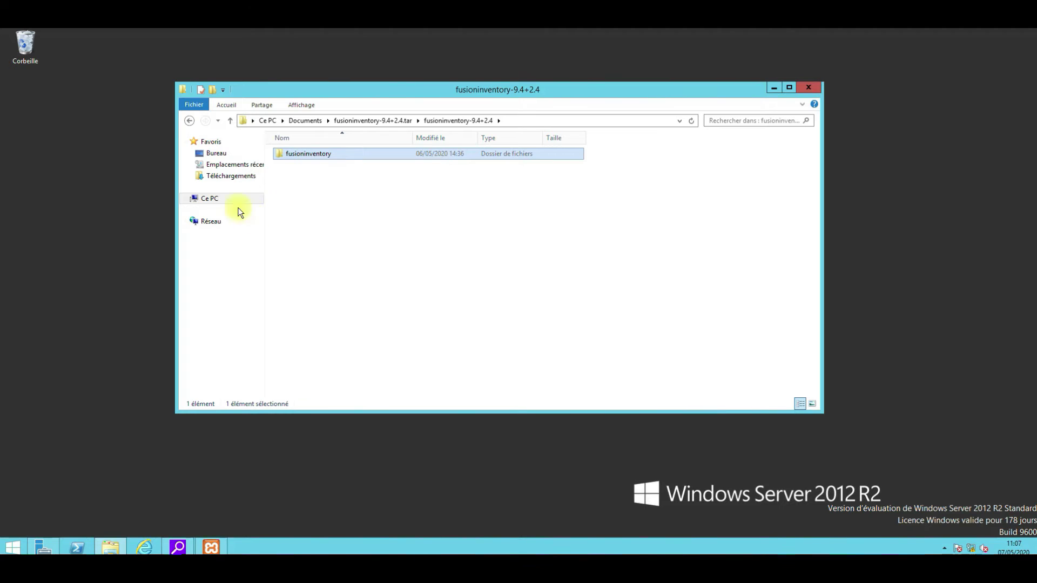
Paste the fusioninventory folder into C:\xampp\htdocs\glpi\plugins
click(207, 199)
double_click(321, 244)
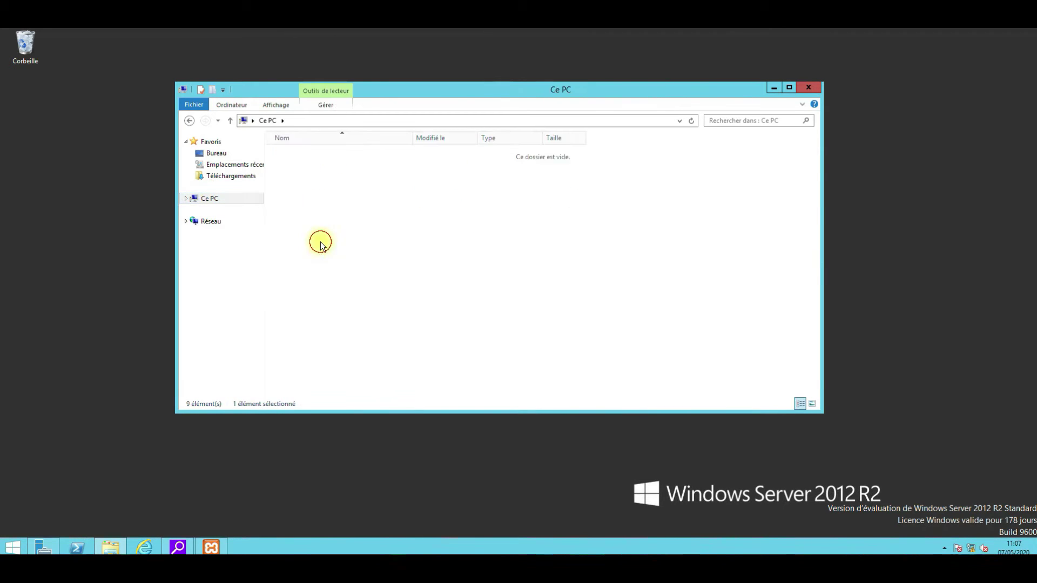
double_click(303, 211)
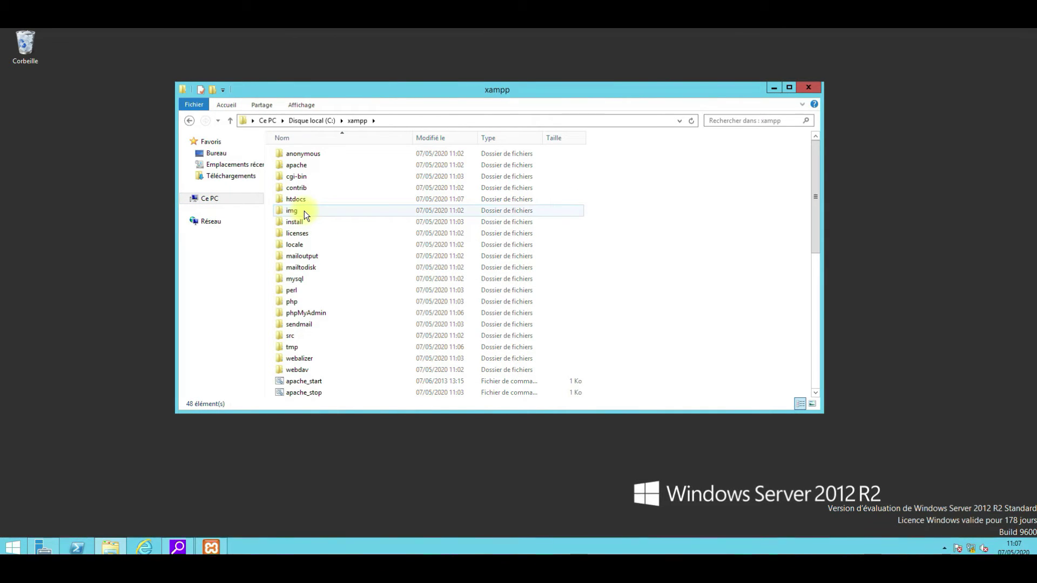
double_click(303, 203)
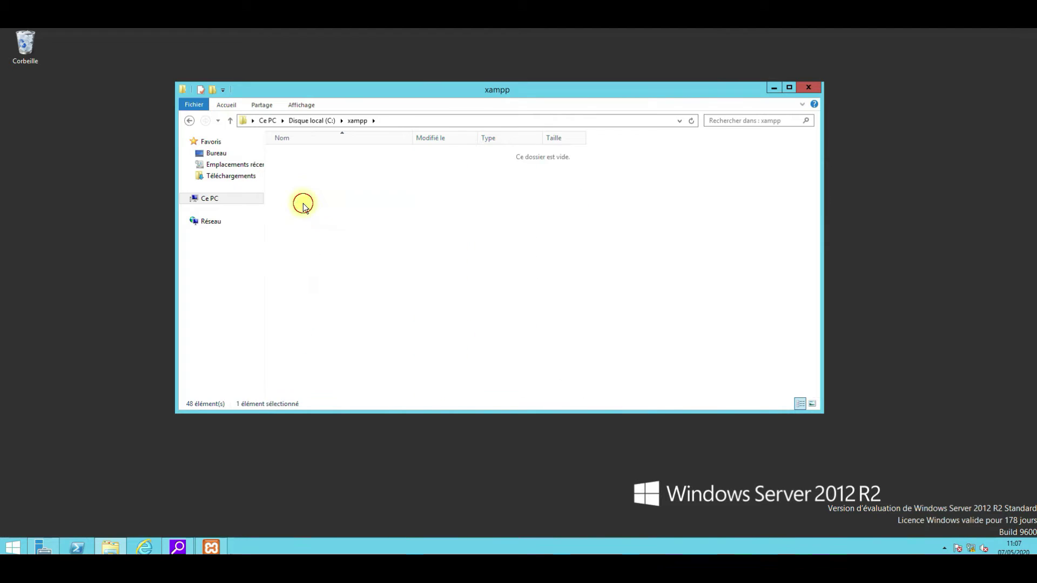
click(293, 167)
double_click(292, 168)
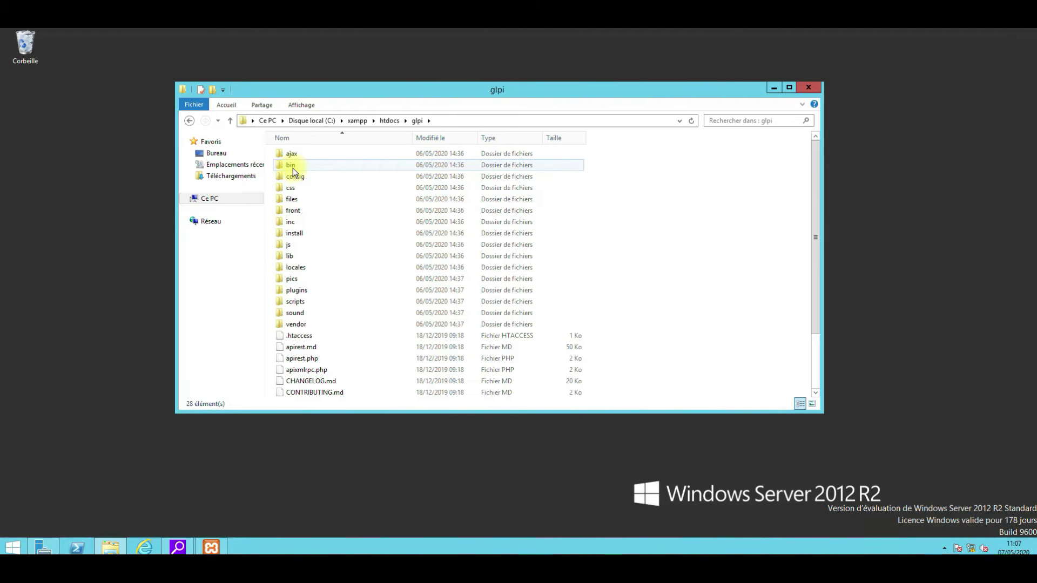
double_click(316, 290)
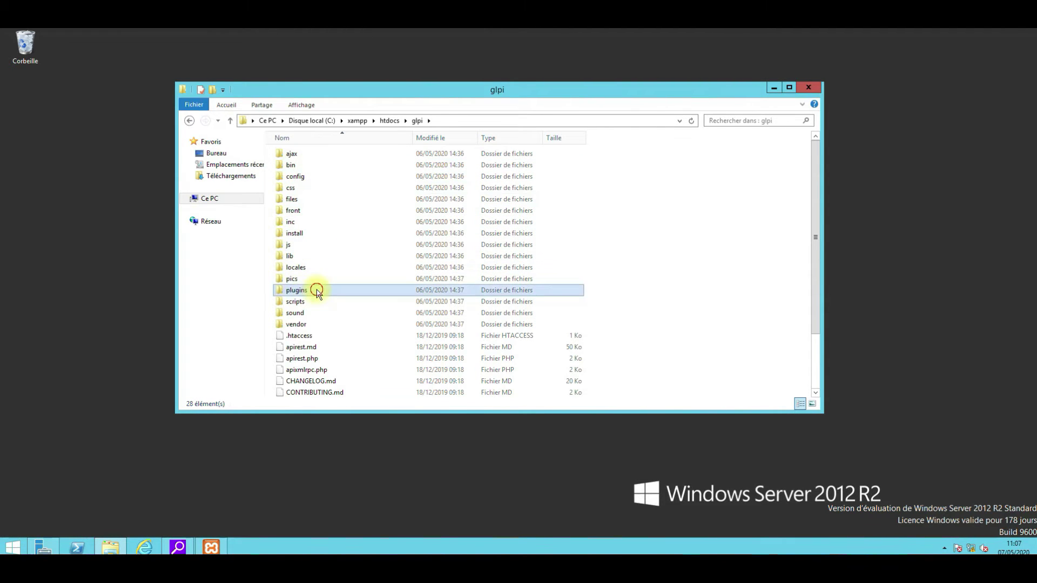
right_click(313, 225)
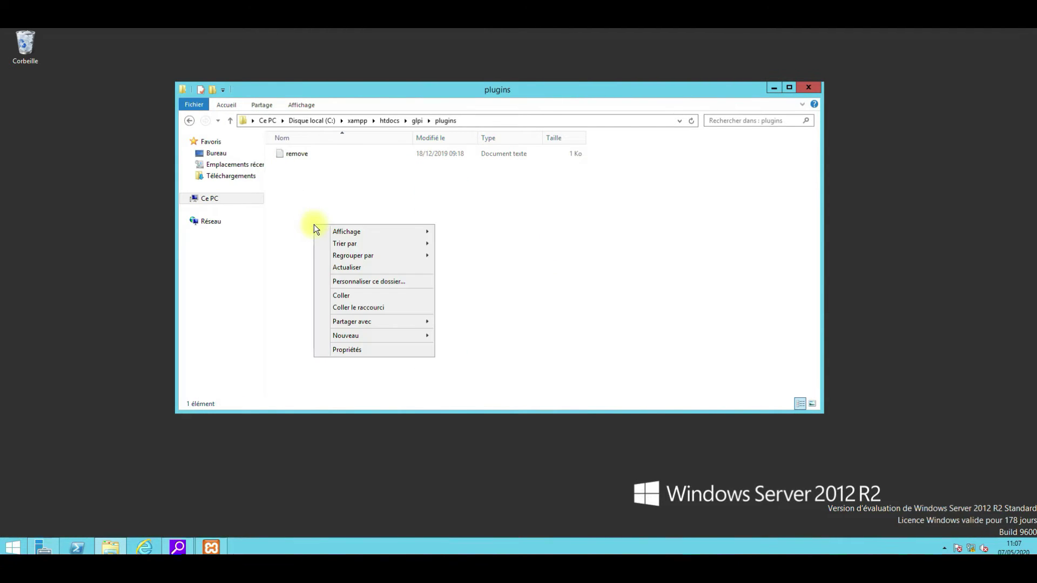
click(352, 294)
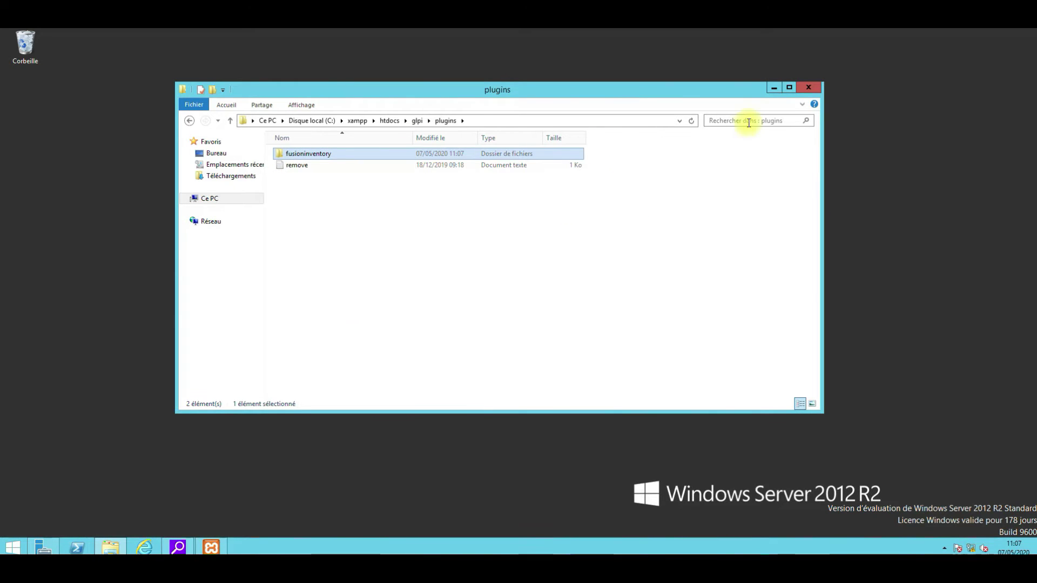
click(806, 91)
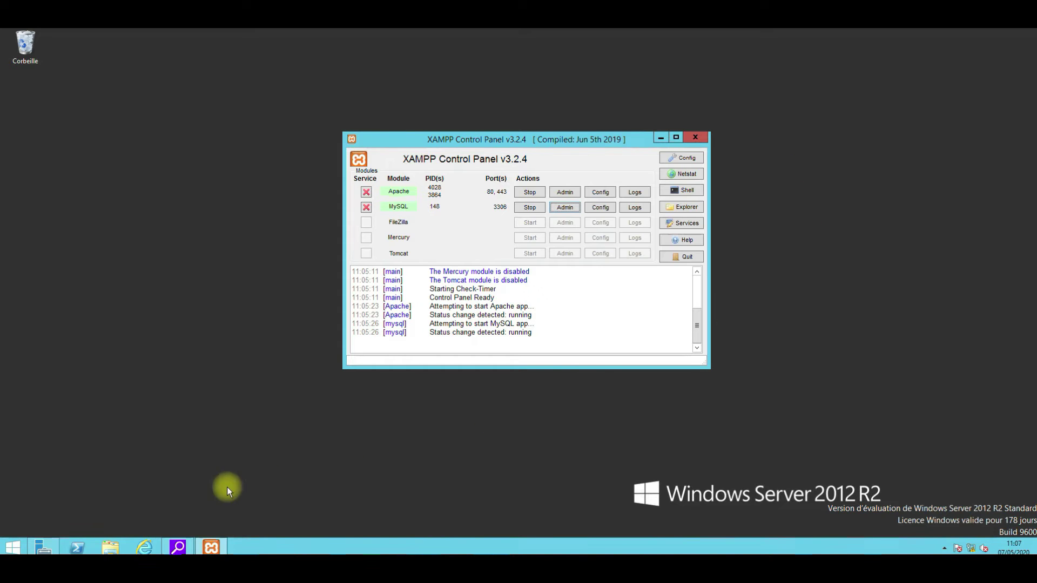
click(145, 548)
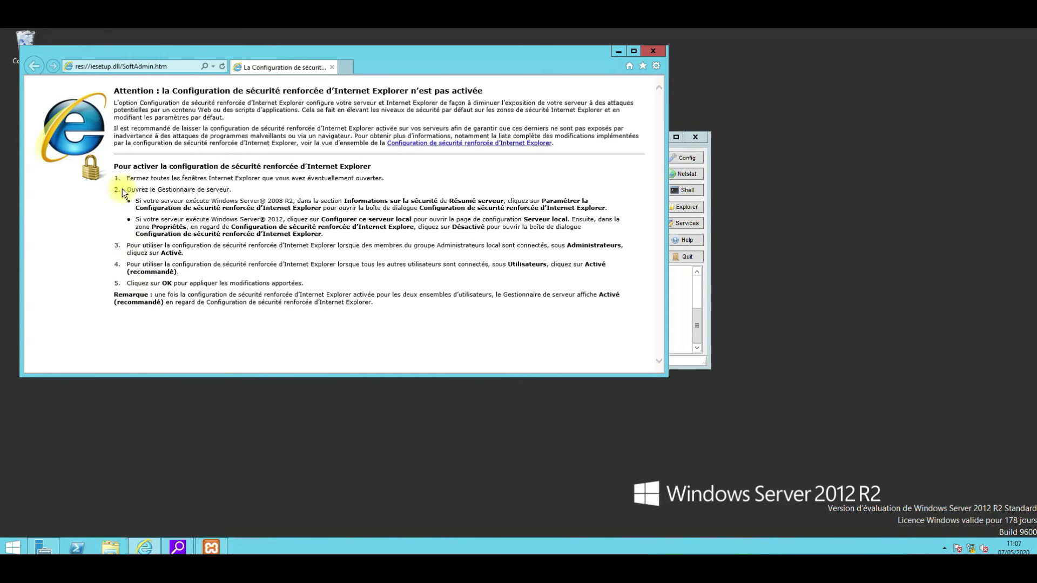
click(169, 68)
text(192.168.1.254/)
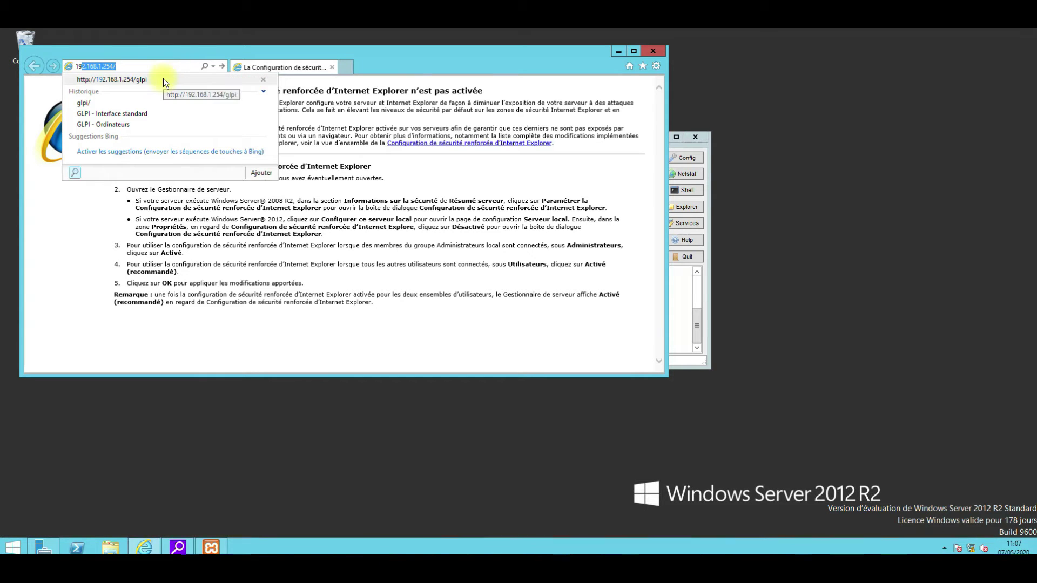
click(163, 79)
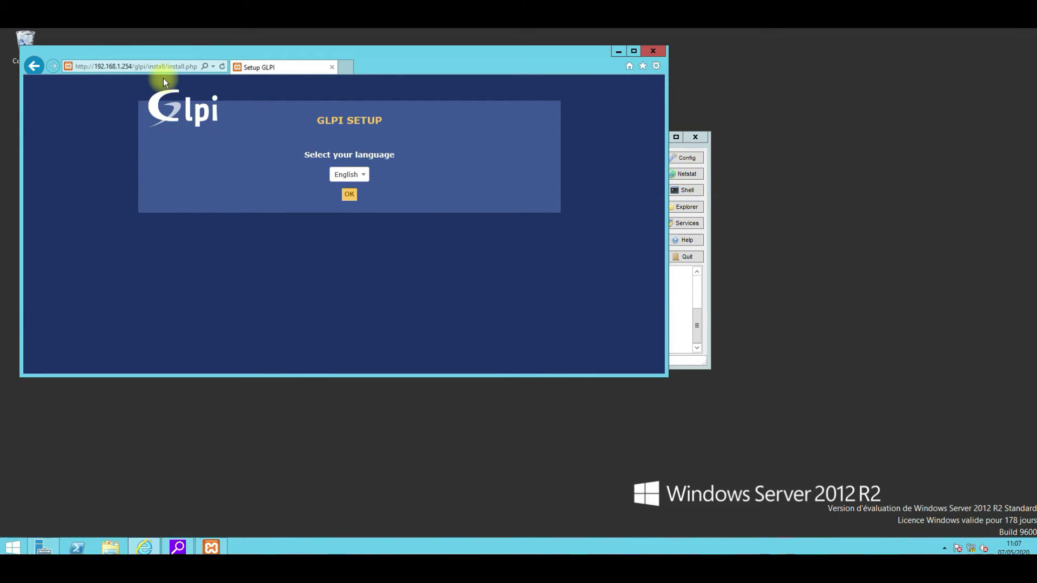
drag(393, 57, 535, 92)
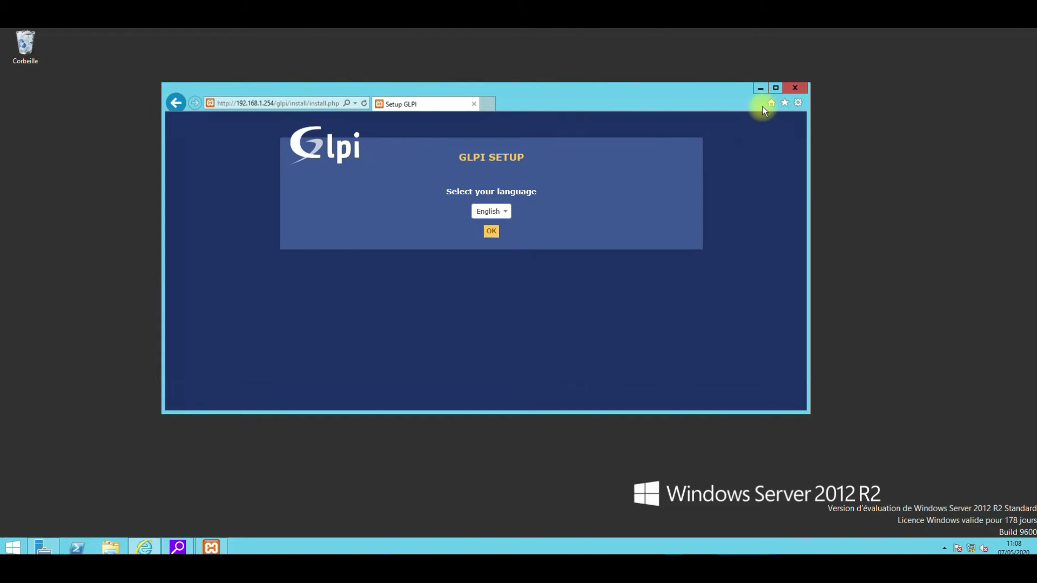
Choose Français as the GLPI setup language and confirm it
click(507, 212)
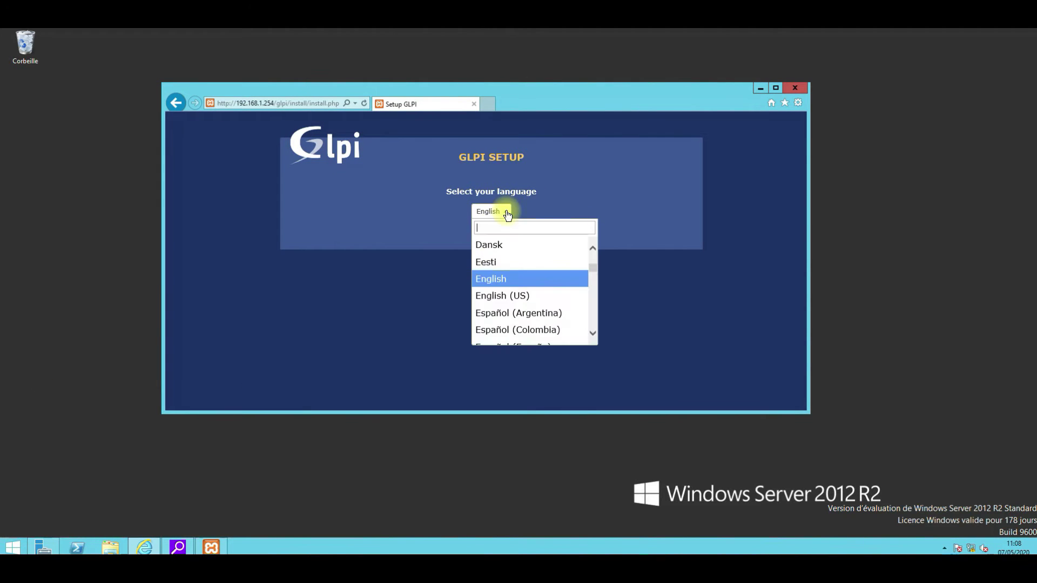
scroll(505, 289, down, 5)
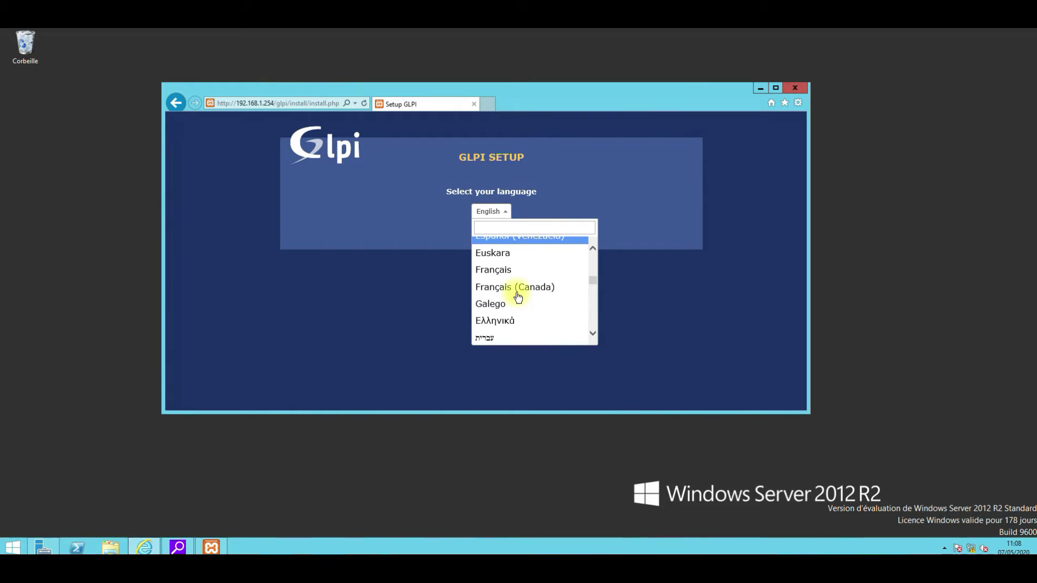
click(510, 270)
click(493, 233)
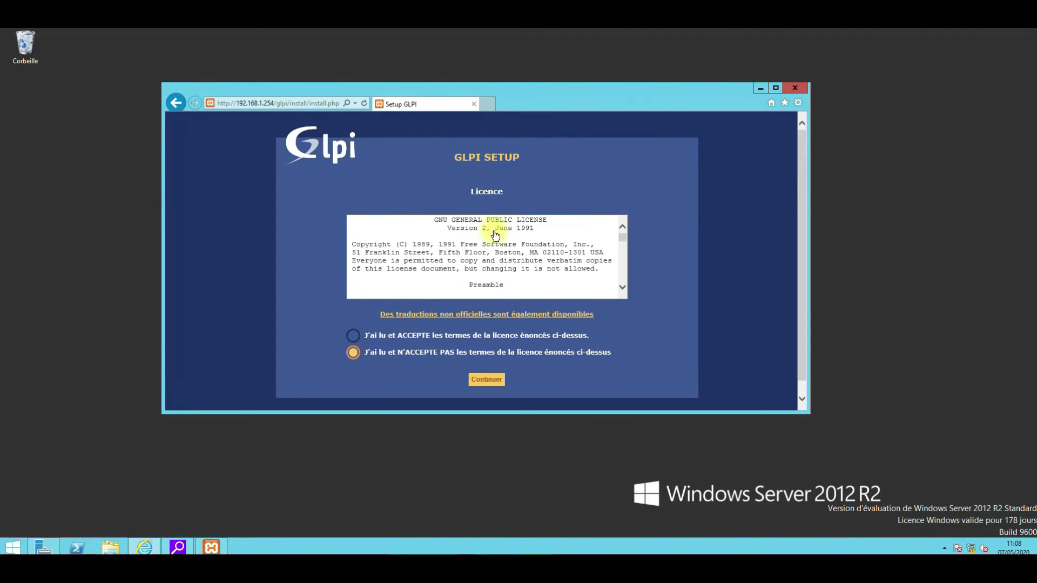
Accept the licence terms and start a new GLPI installation rather than an update
click(390, 336)
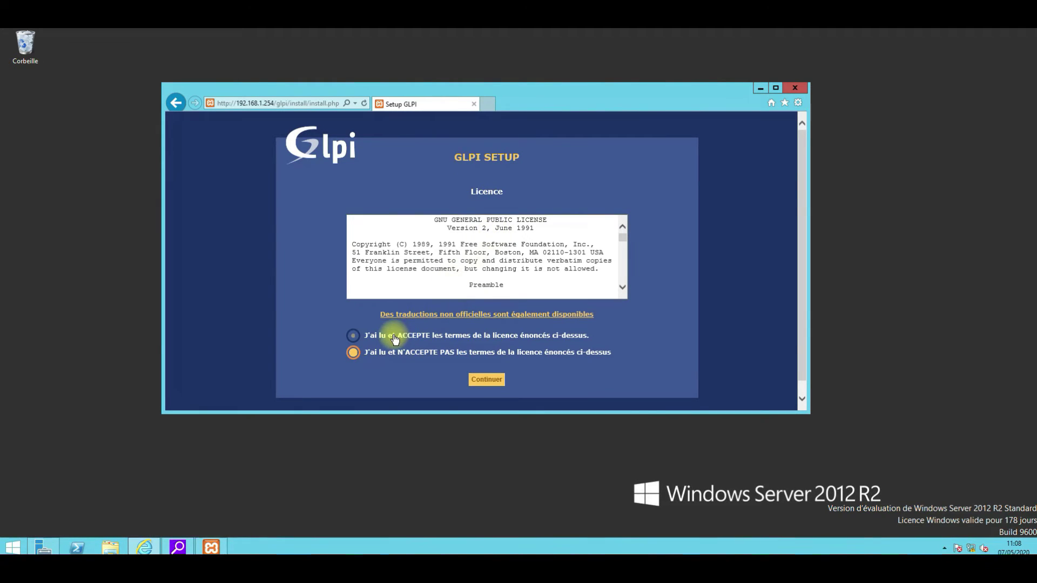
click(482, 380)
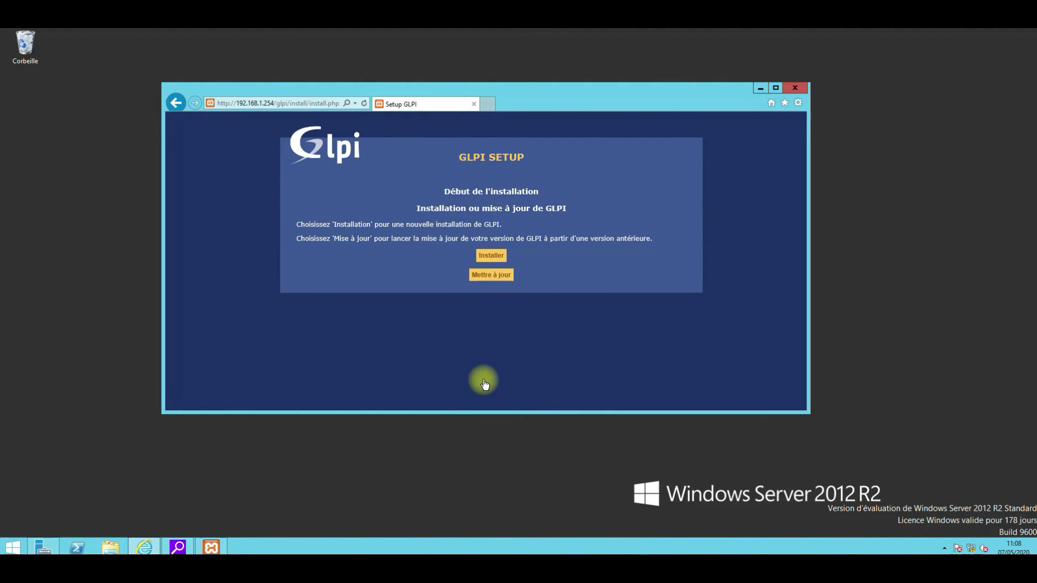
click(492, 257)
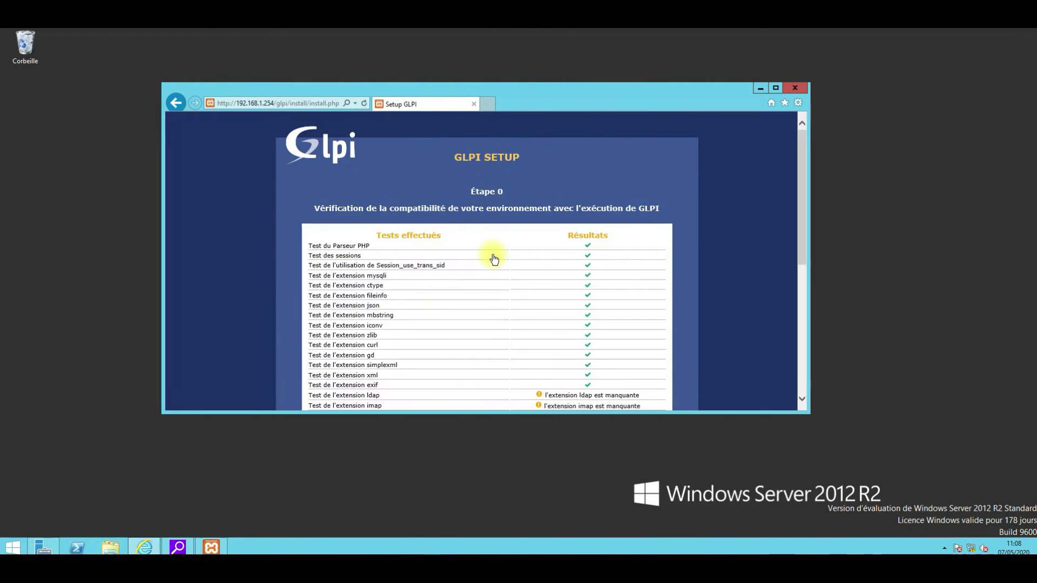
Continue past the compatibility checks and connect to the SQL server localhost as user root, leaving the SQL password empty
scroll(726, 235, down, 5)
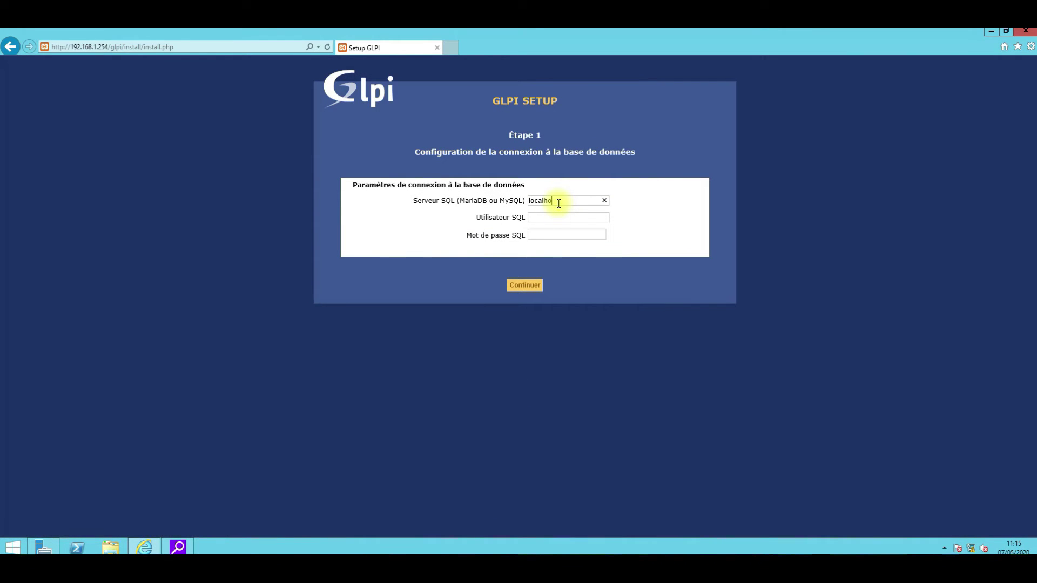
click(557, 221)
text(root)
click(531, 288)
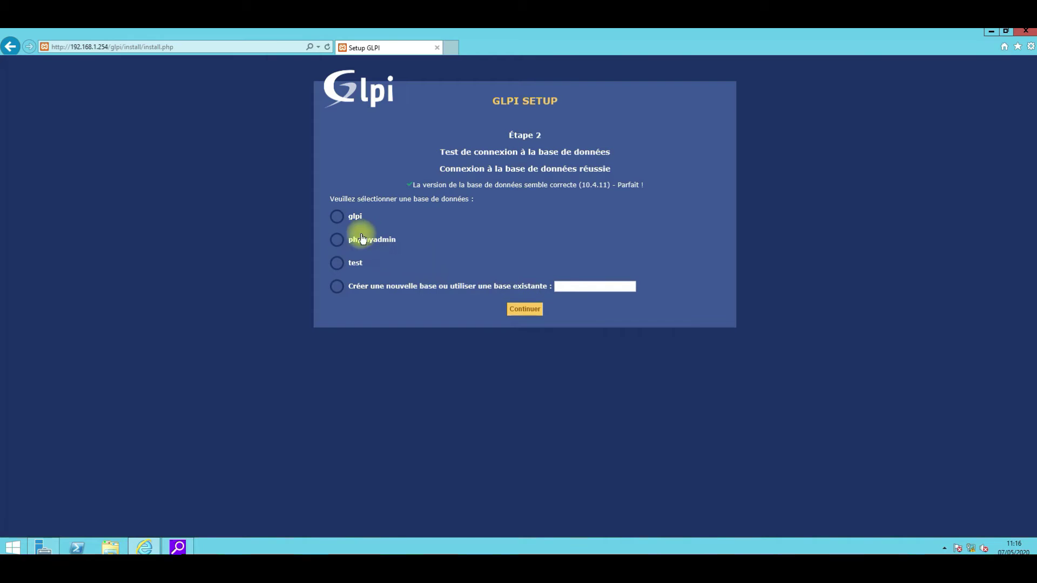
Select the existing glpi database, initialise it and continue to the data collection stage
click(338, 218)
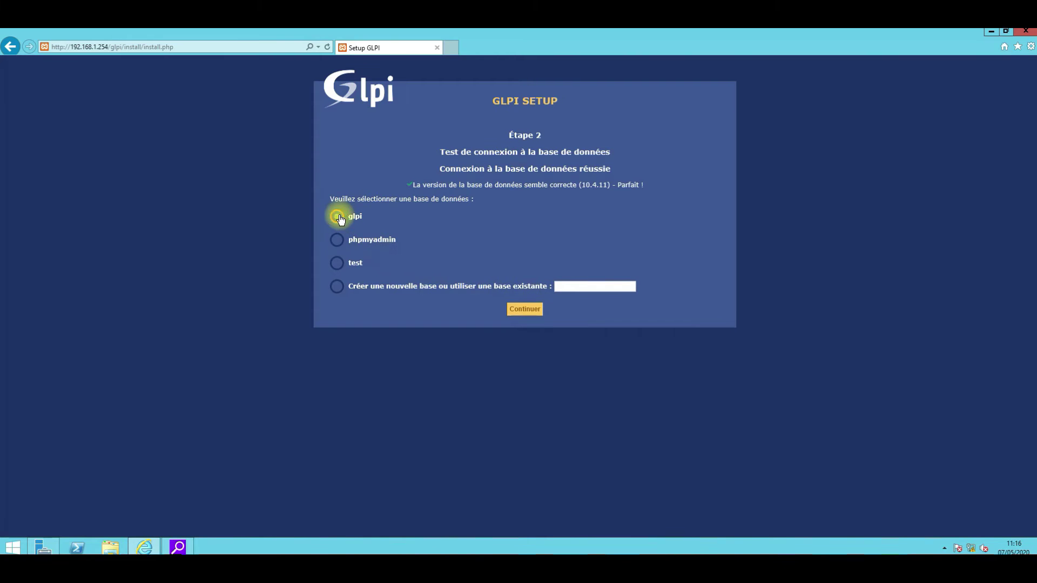
click(522, 314)
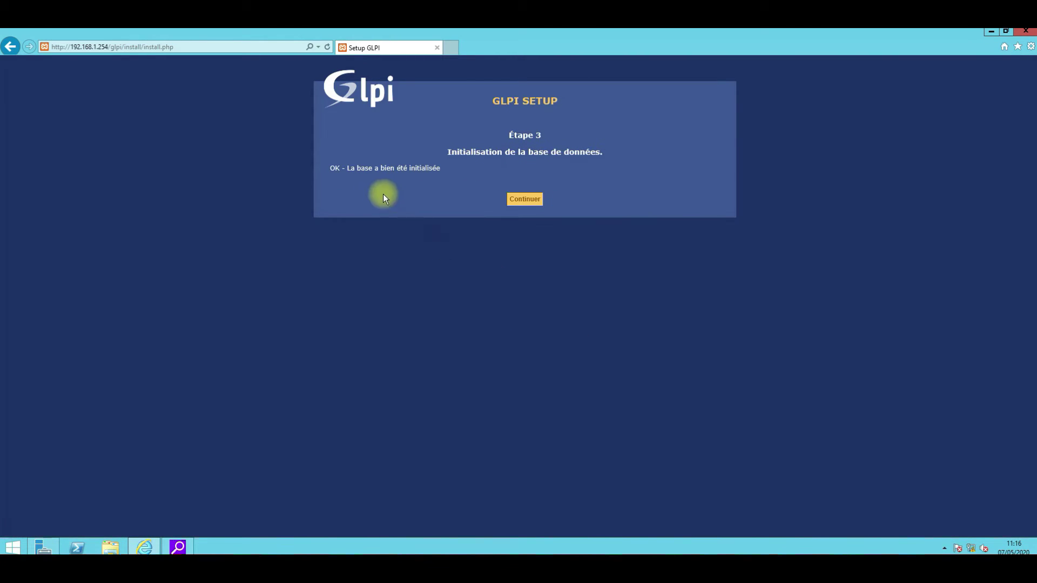
click(528, 203)
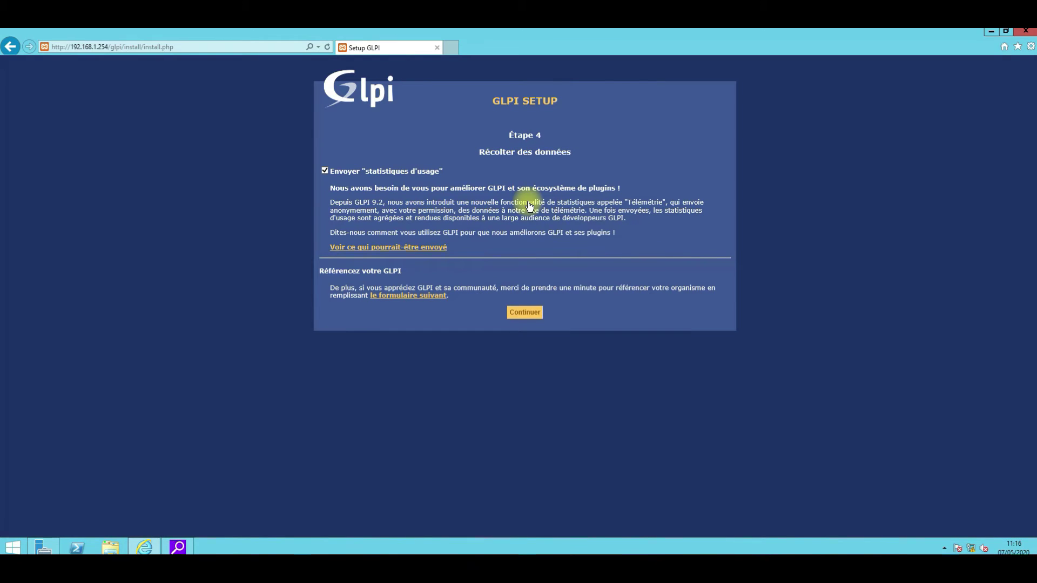
Opt out of sending usage statistics and complete the remaining setup stages to reach the GLPI login page
click(324, 171)
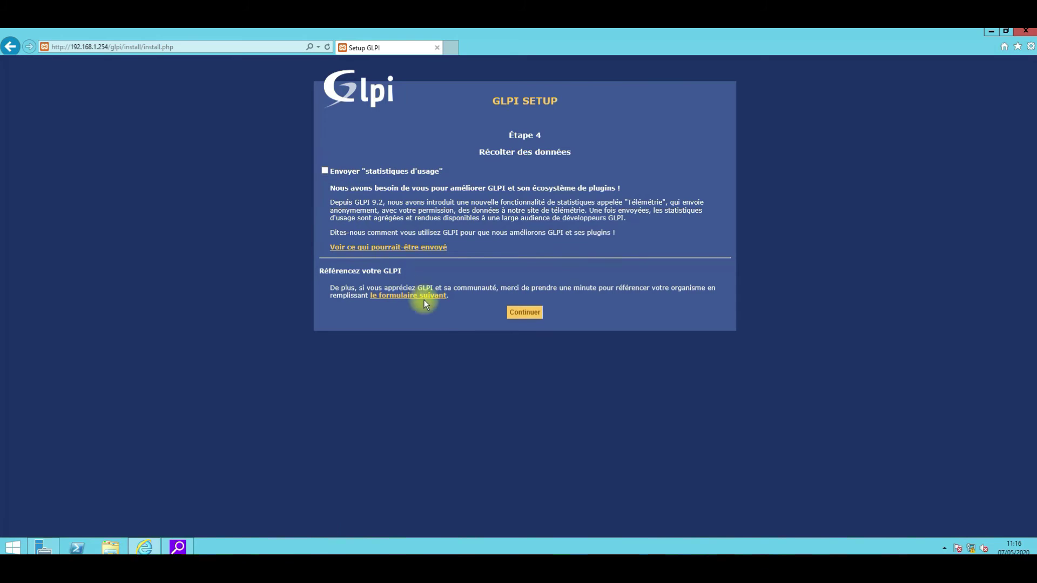
click(520, 315)
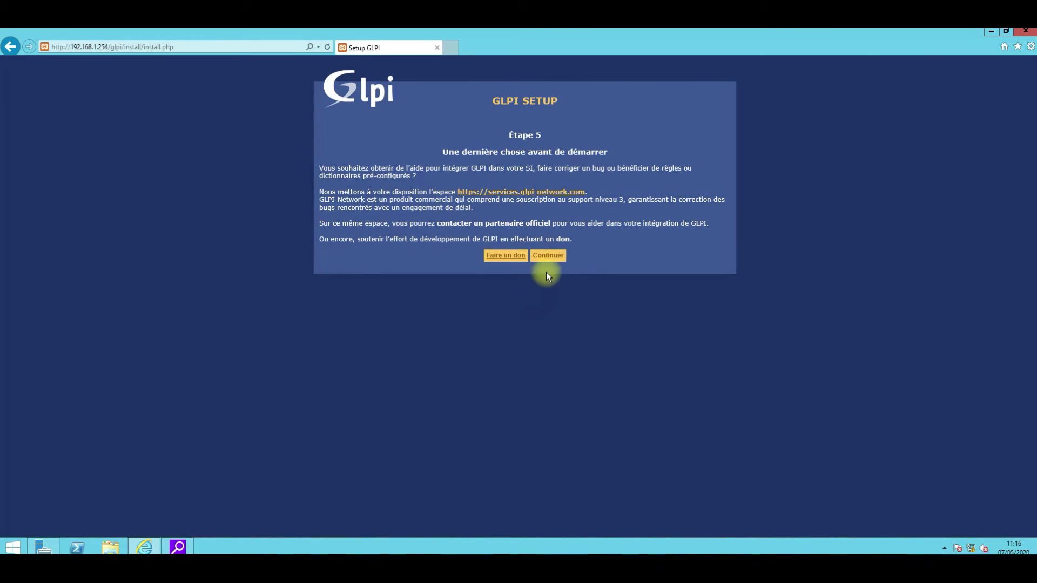
click(548, 256)
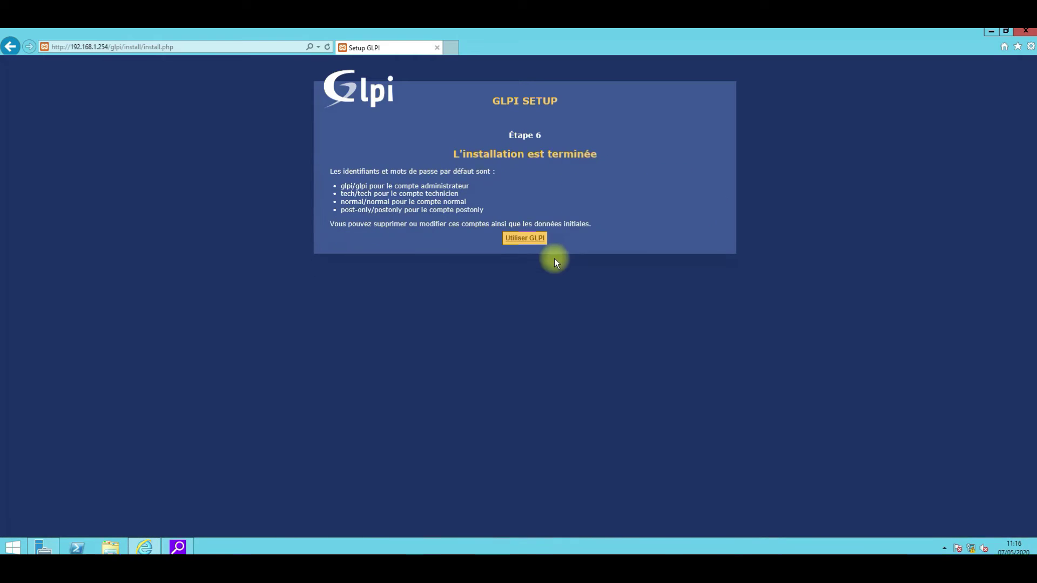
click(524, 240)
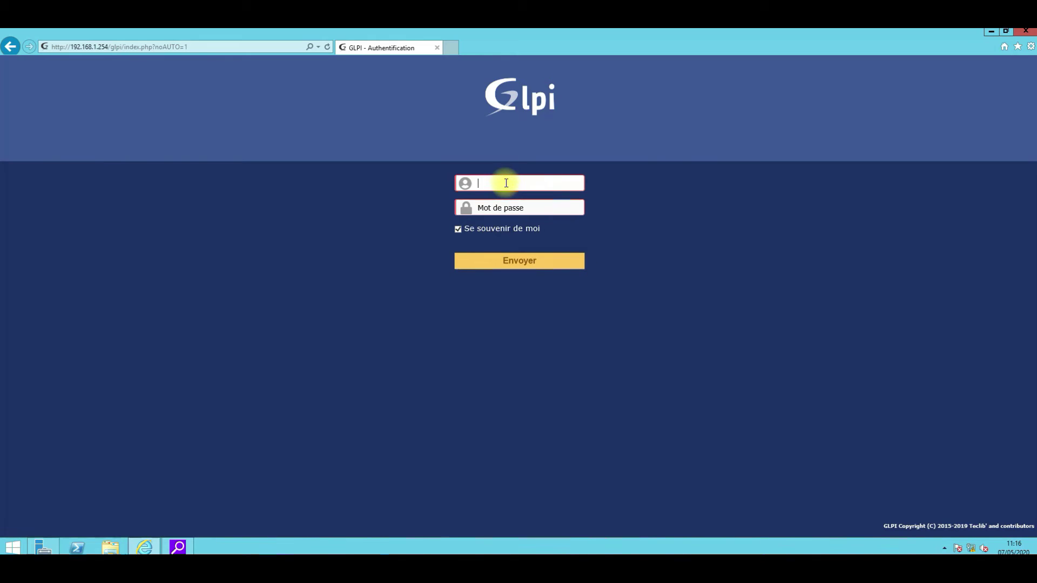
Log in with the glpi administrator account, entering its account password
text(glpi)
click(532, 206)
text(glpi)
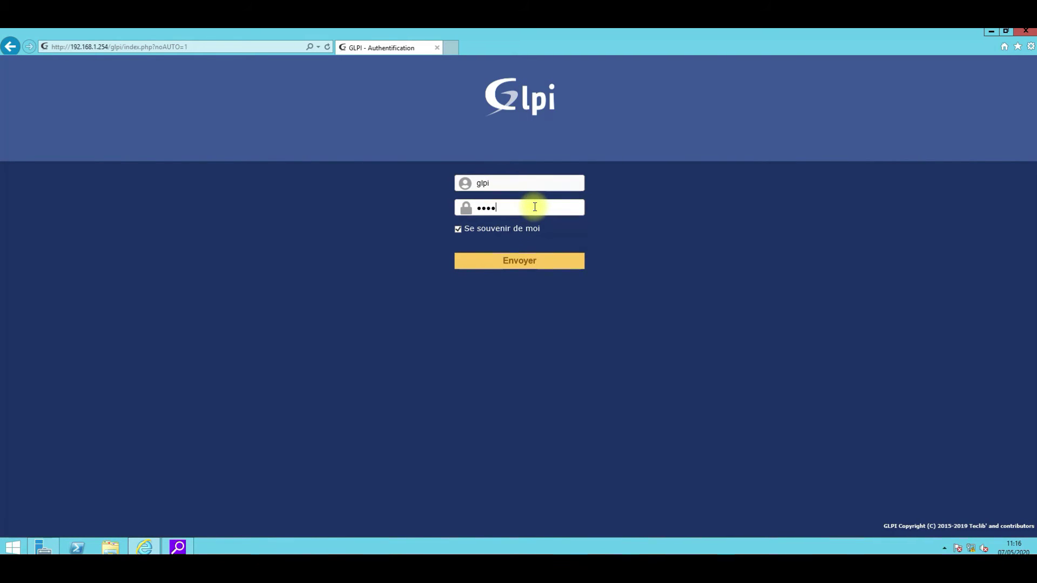
key(BackSpace)
key(BackSpace)
key(BackSpace)
text(lpi)
click(511, 263)
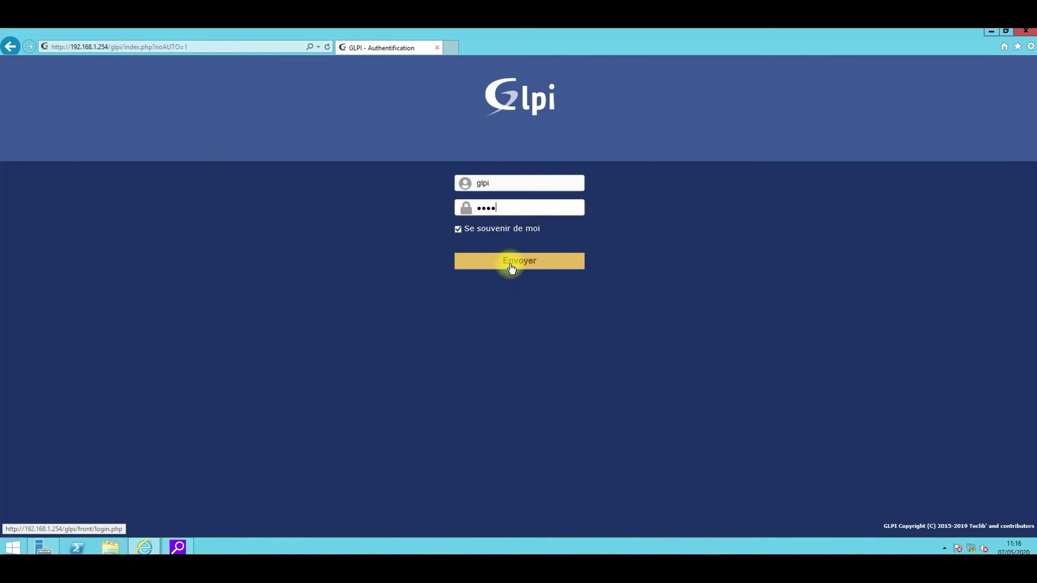
click(512, 264)
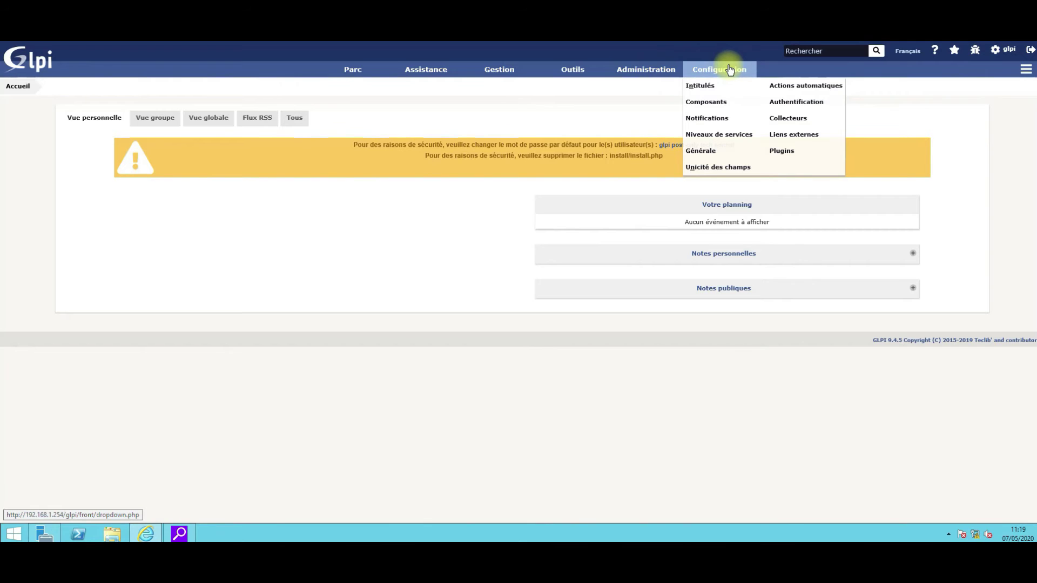
Install the FusionInventory plugin from the GLPI plugin list and activate it
click(787, 157)
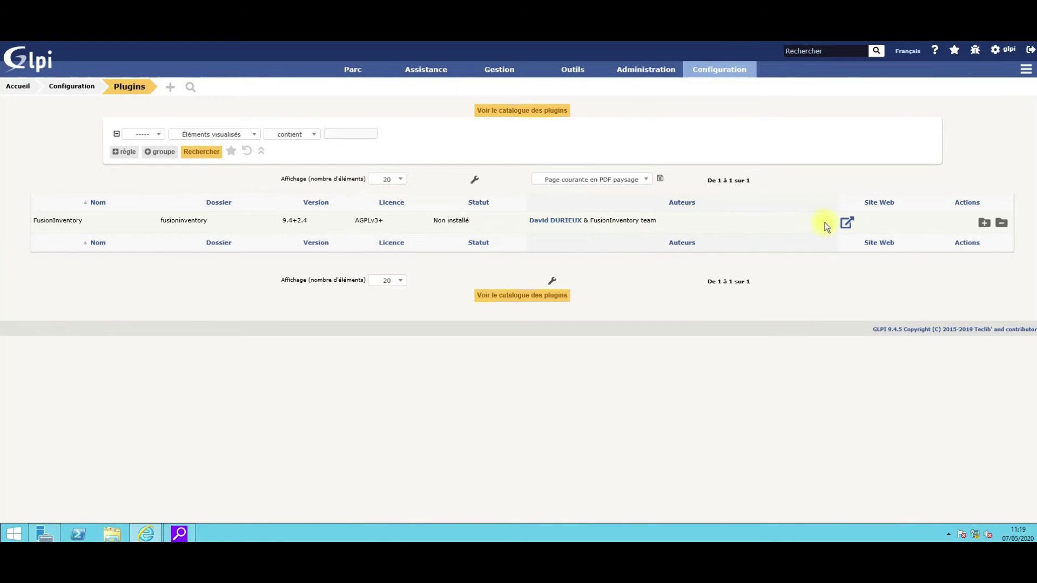
click(984, 224)
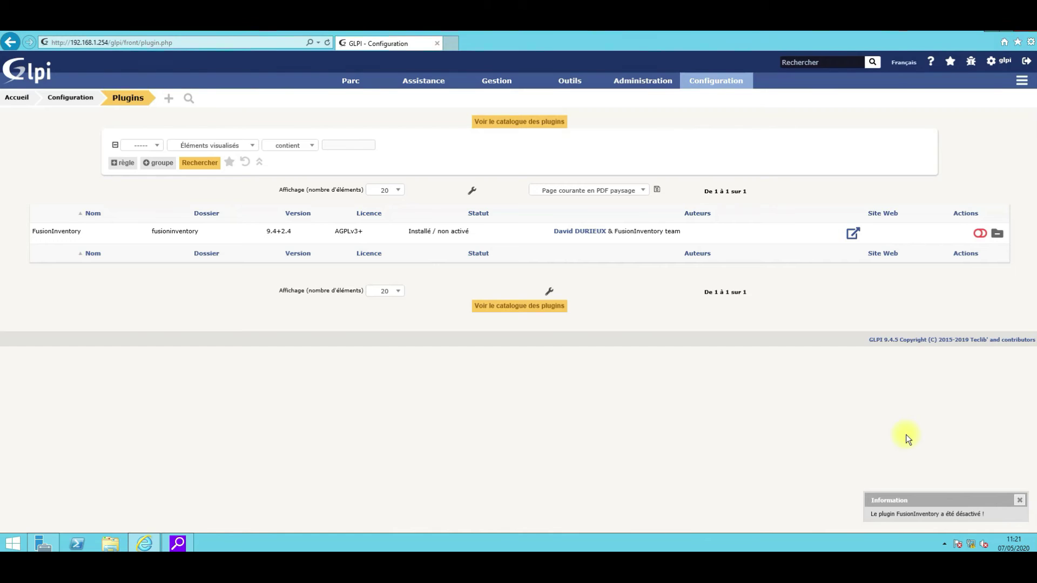
click(983, 234)
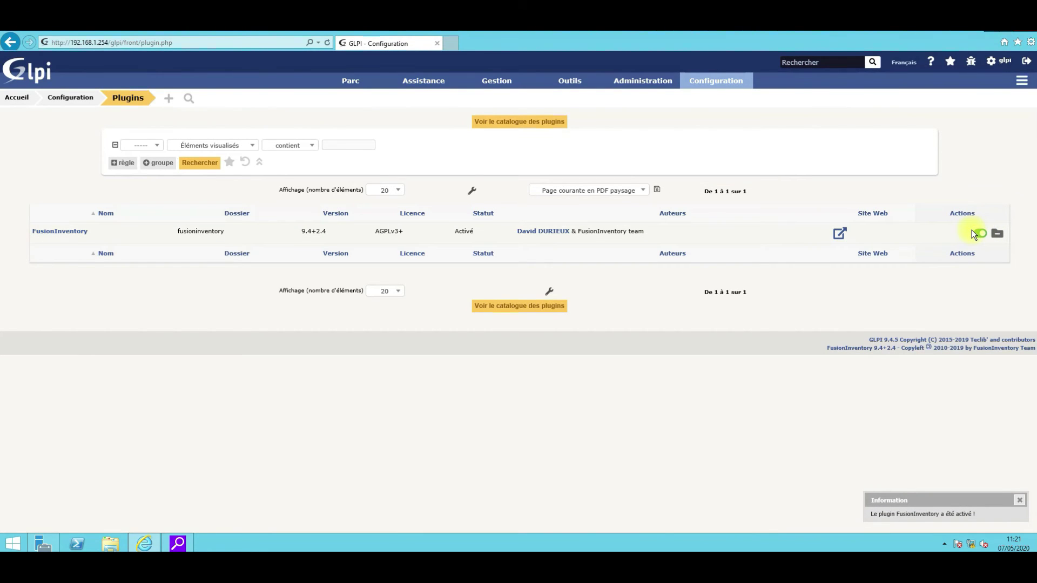
Open the list of automatic actions and set it to display 40 items per page
mouse_move(714, 81)
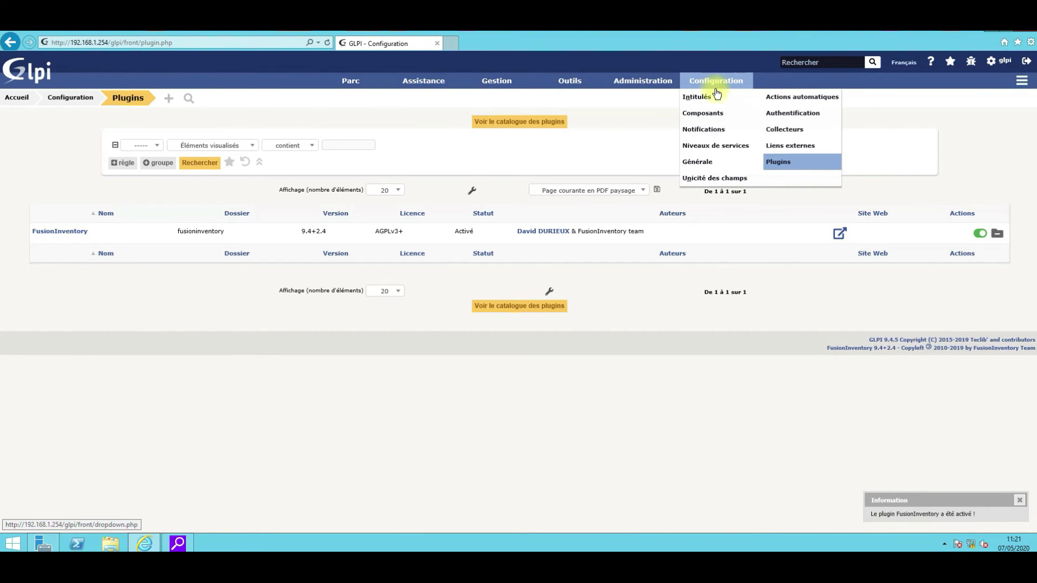
click(776, 102)
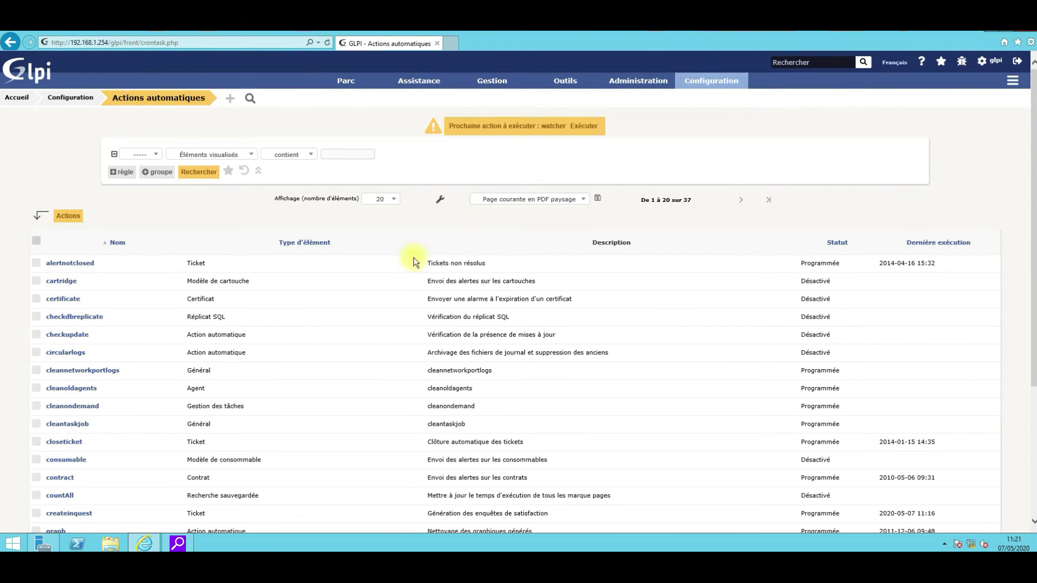
scroll(371, 300, down, 5)
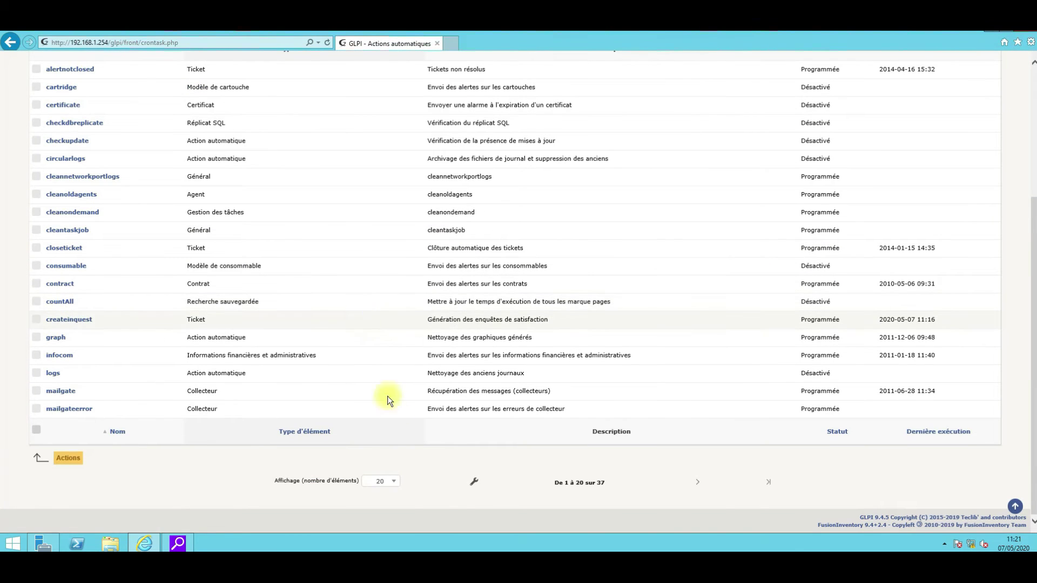
click(396, 482)
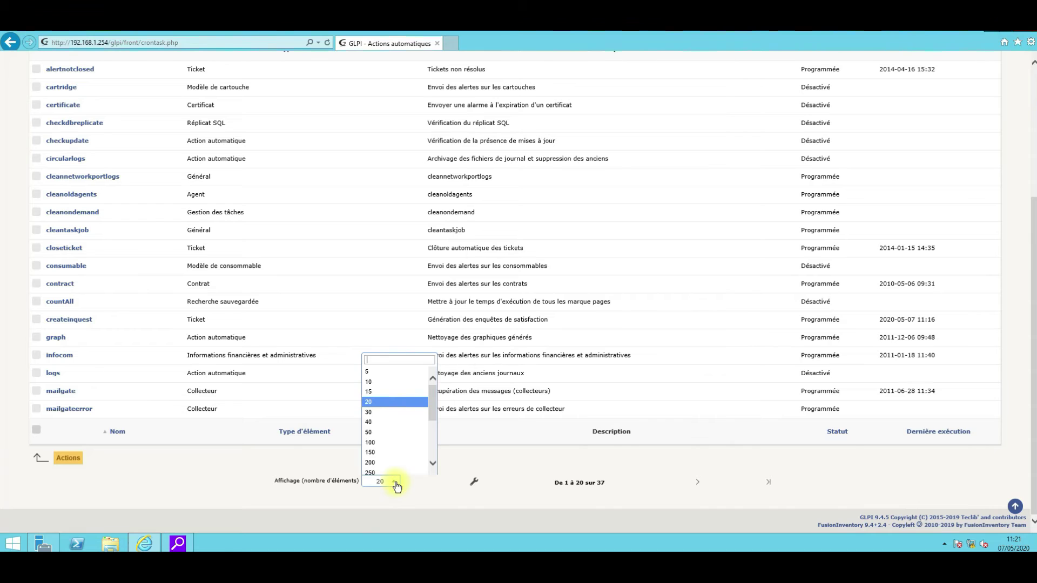
click(381, 422)
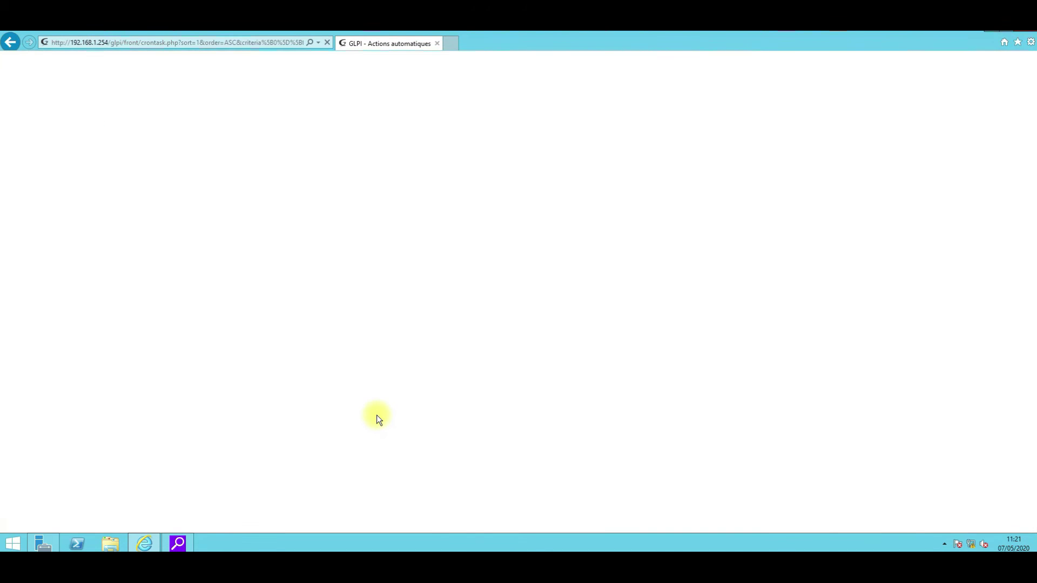
scroll(328, 340, down, 10)
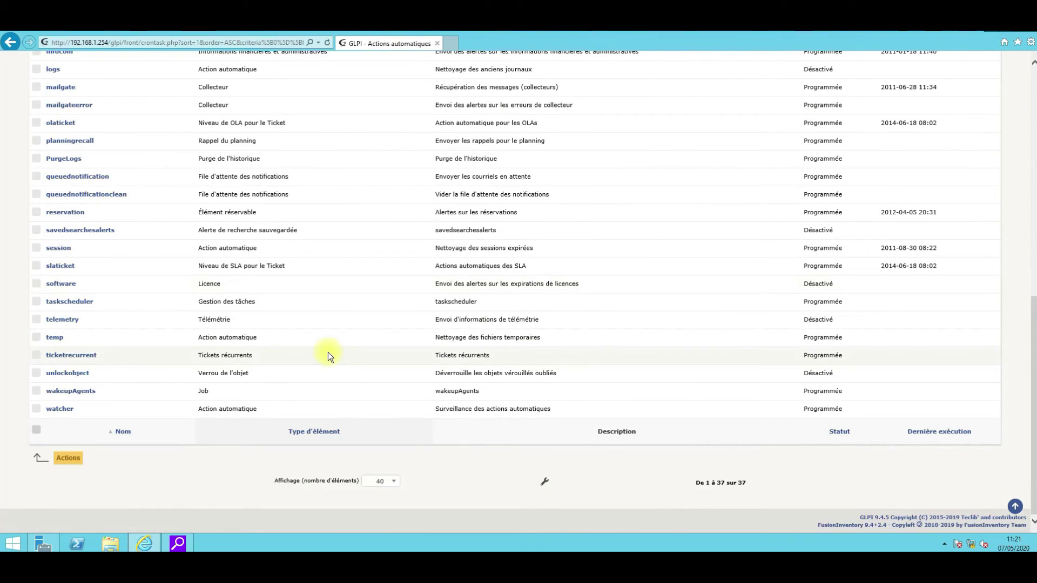
Open the wakeupAgents automatic action, execute it immediately and save it
click(58, 393)
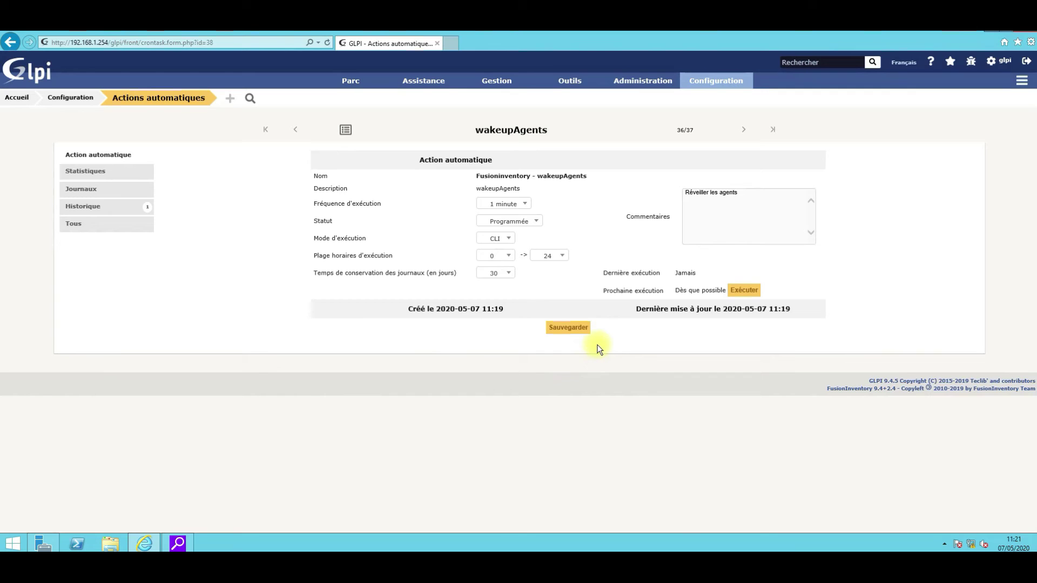
click(747, 293)
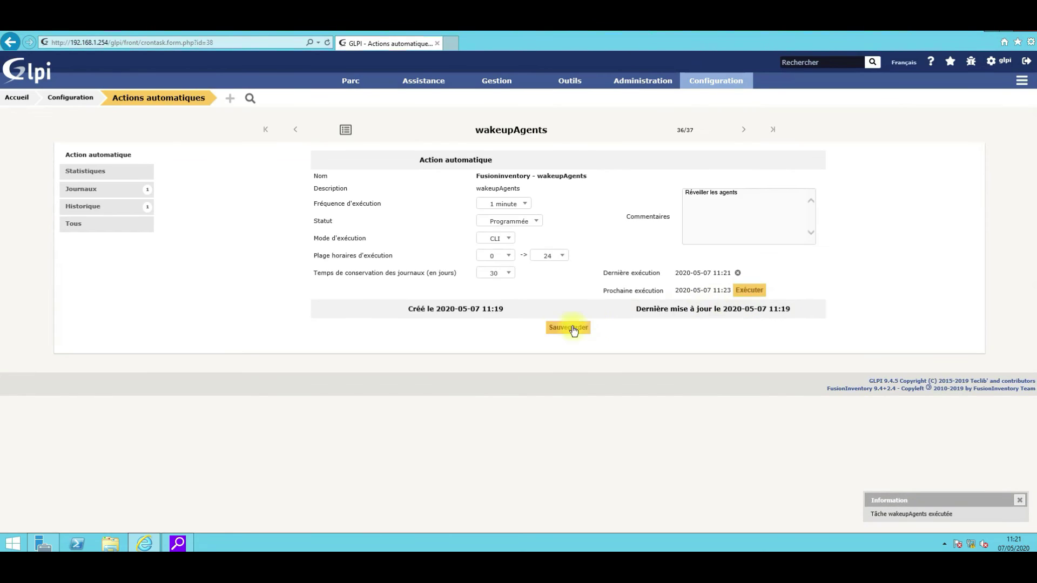
click(568, 329)
mouse_move(709, 86)
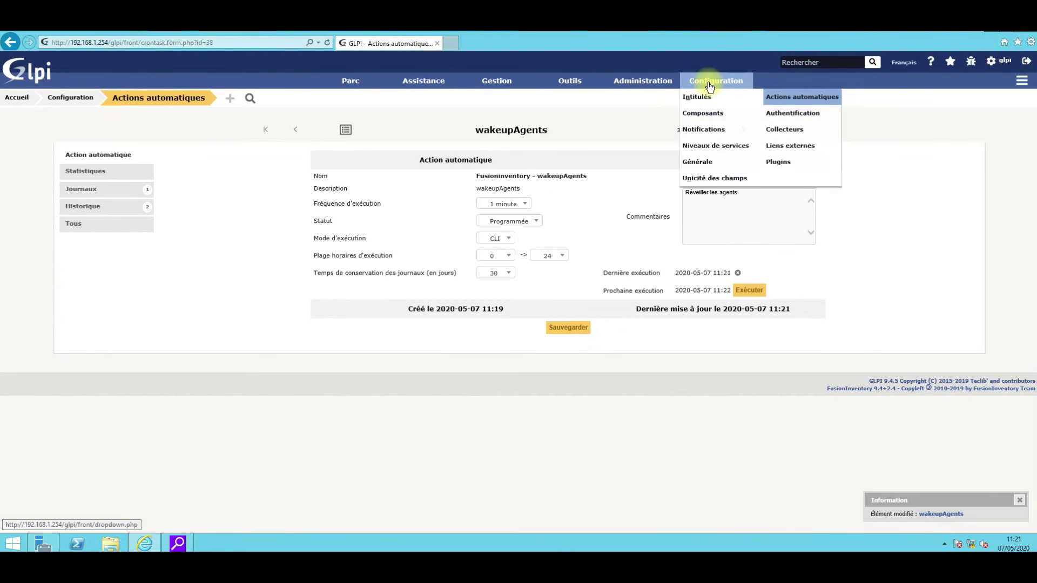
Open the taskscheduler automatic action from the automatic actions list, execute it immediately and save it
click(783, 103)
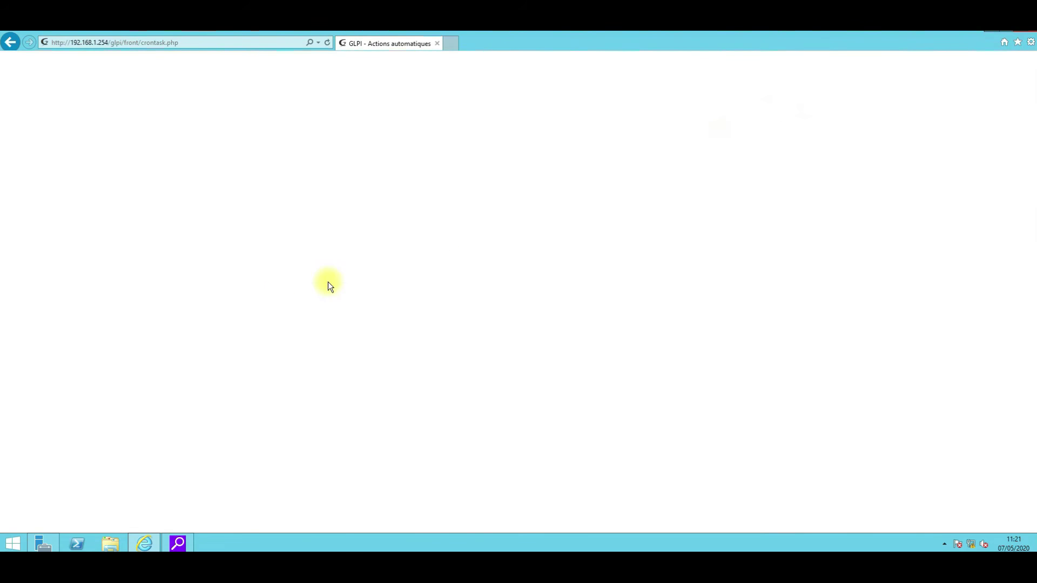
scroll(156, 400, down, 10)
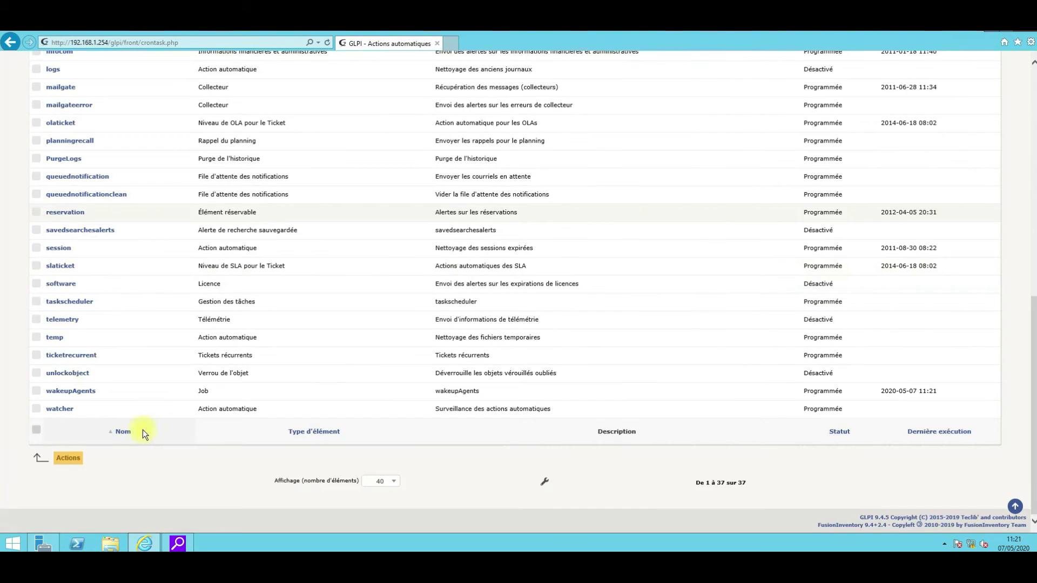
click(69, 301)
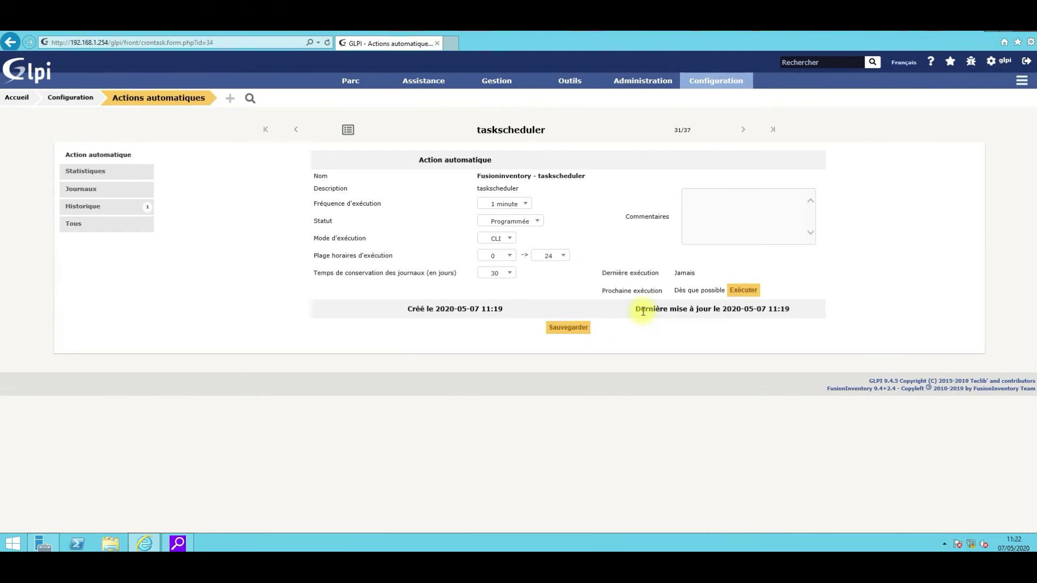
click(749, 291)
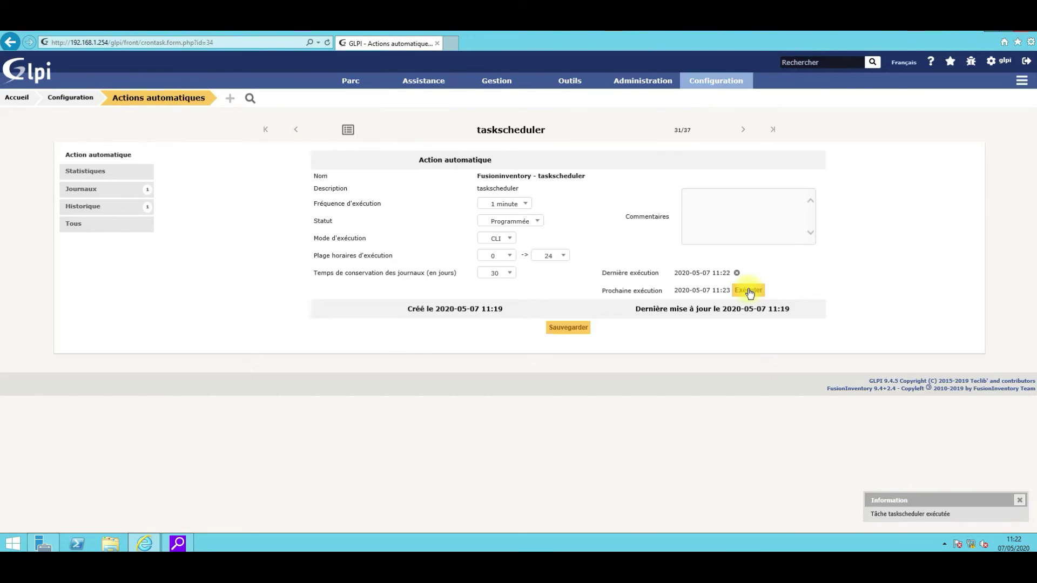
click(568, 329)
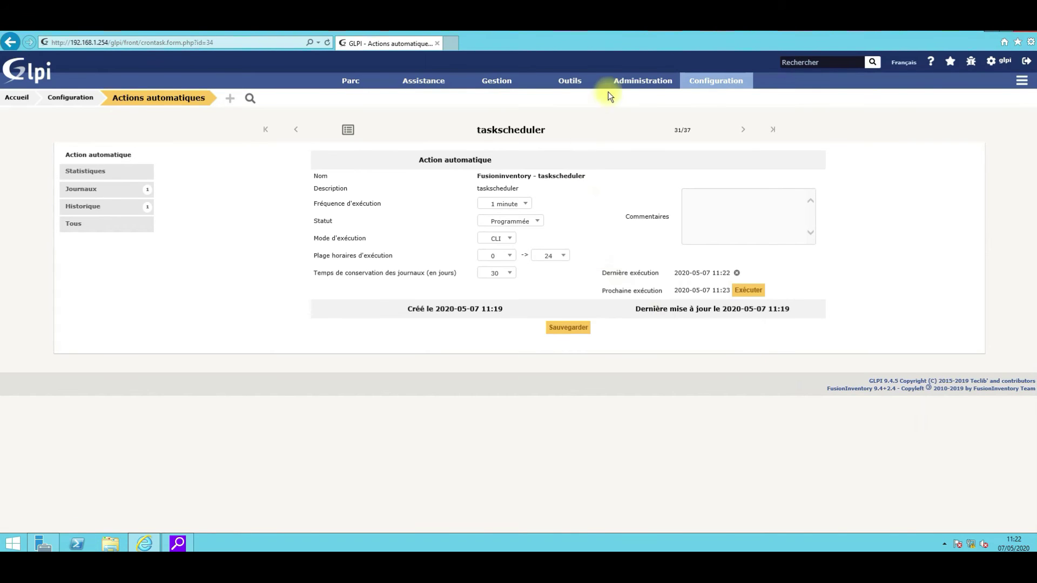
Open the FusionInventory settings of the Root entity
mouse_move(643, 81)
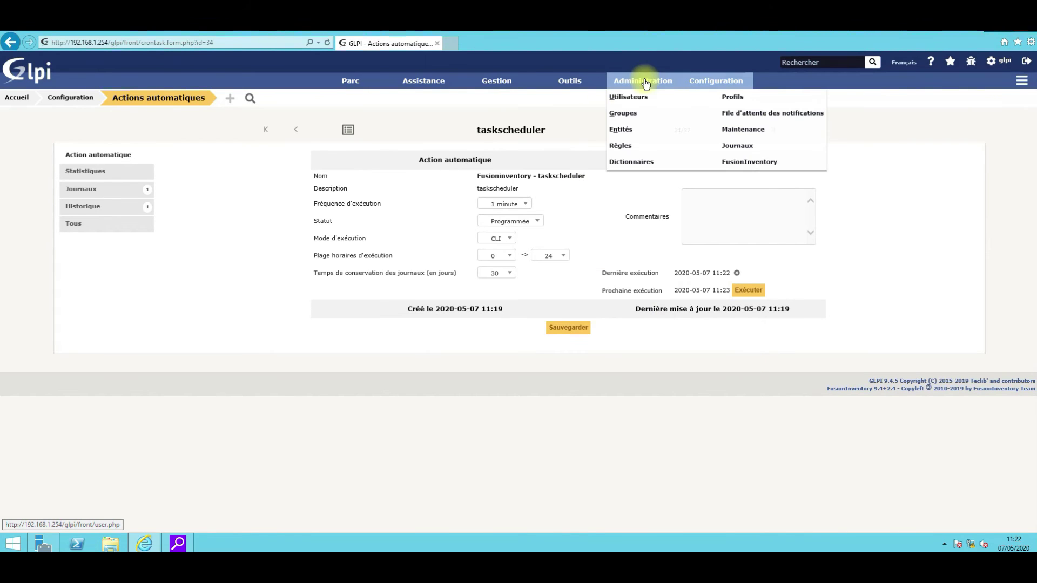
click(622, 133)
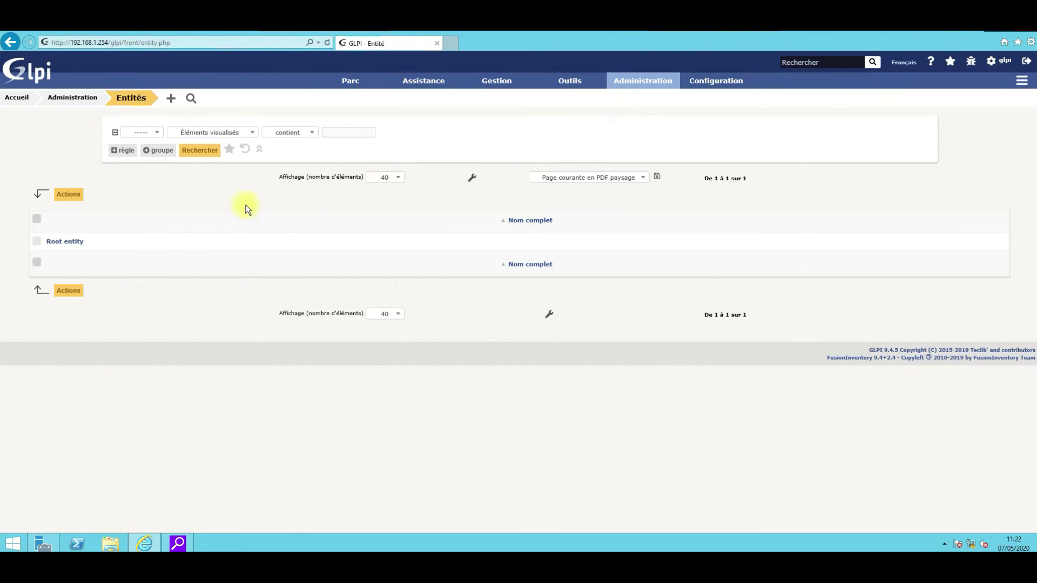
click(65, 243)
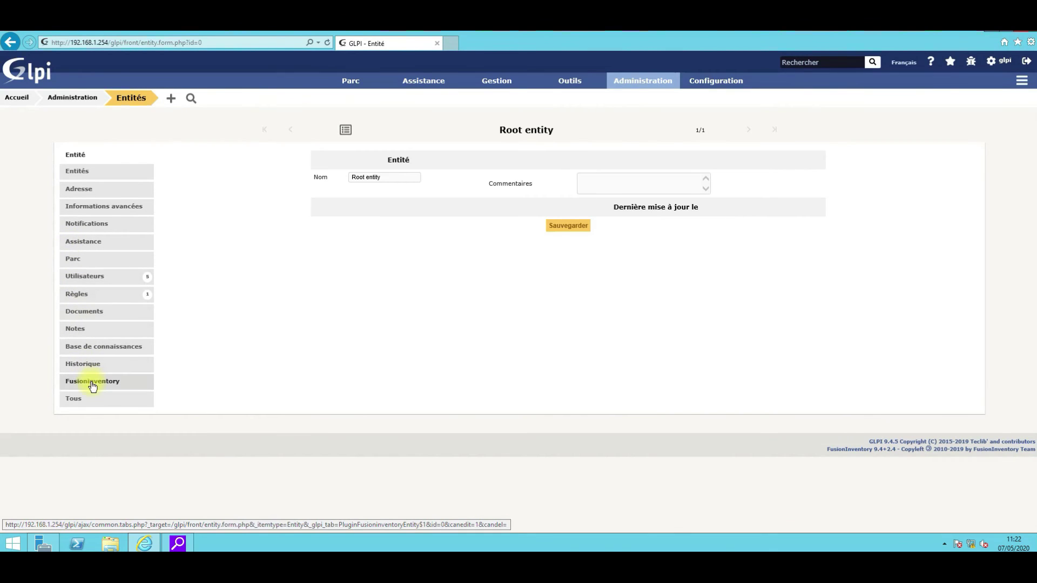
click(92, 382)
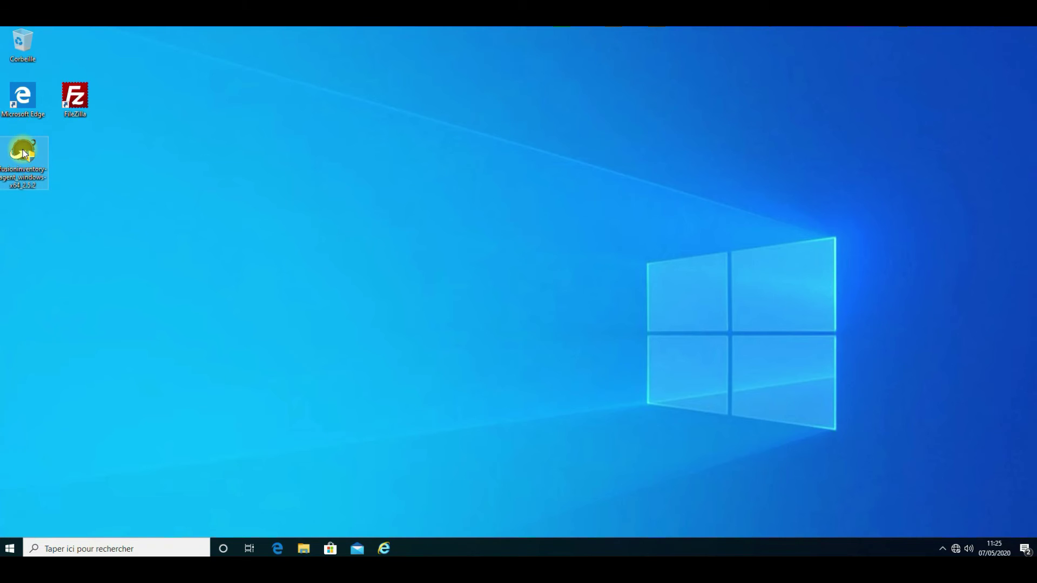
On the Windows 10 client, start the FusionInventory Agent 2.5.2 x64 installer in French and accept the licence terms
double_click(23, 153)
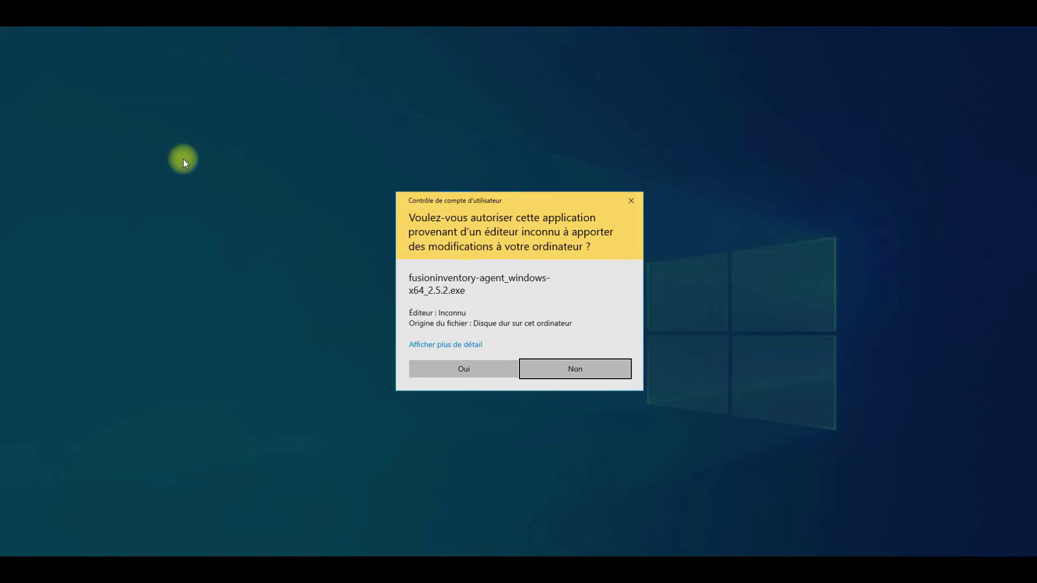
click(456, 370)
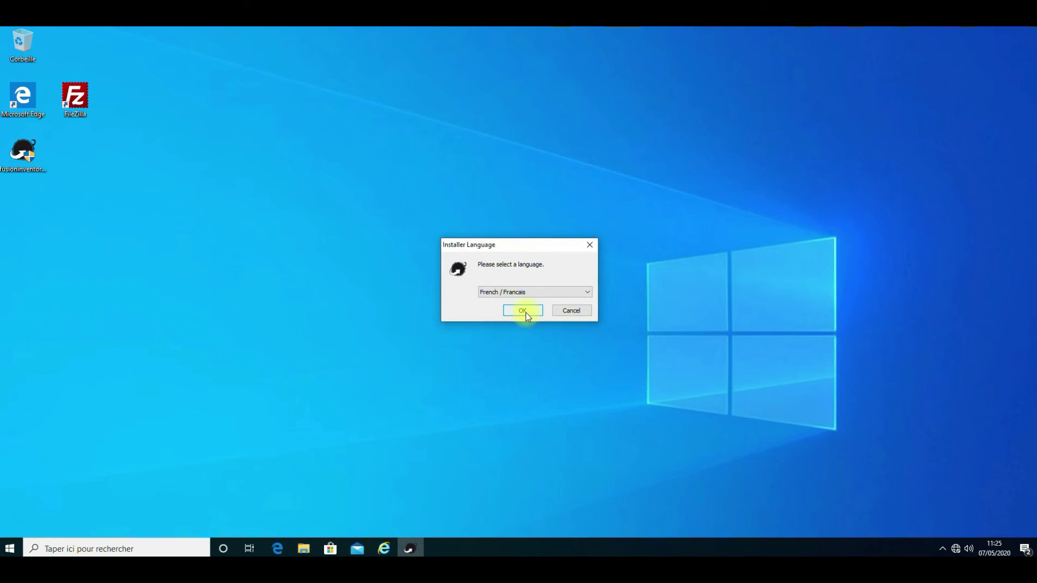
click(526, 312)
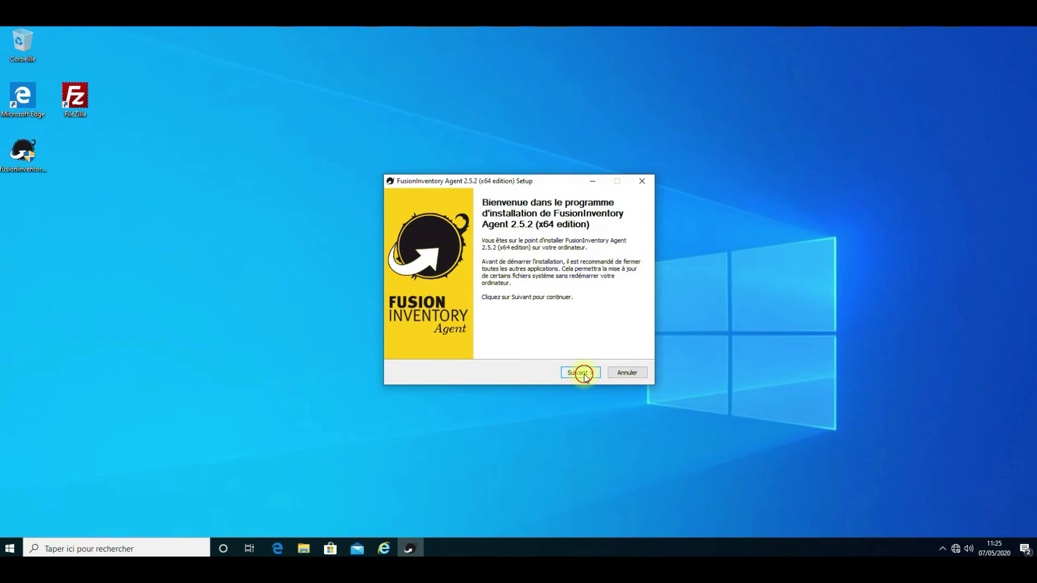
click(585, 374)
click(505, 350)
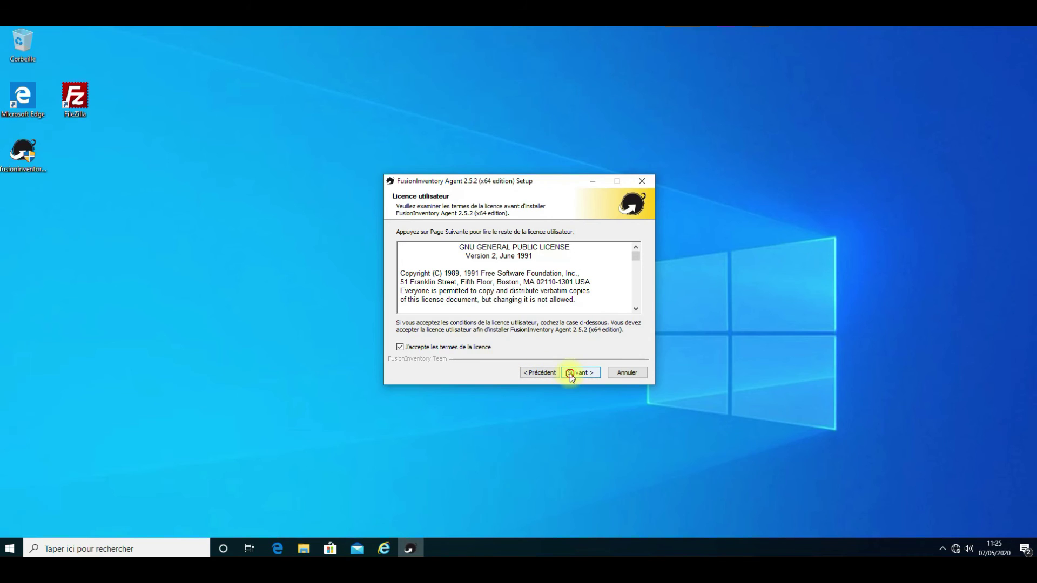
click(571, 374)
Select all optional agent components for a complete installation and keep the folder C:\Program Files\FusionInventory-Agent
click(507, 278)
click(507, 286)
click(507, 295)
click(507, 313)
drag(636, 283, 631, 311)
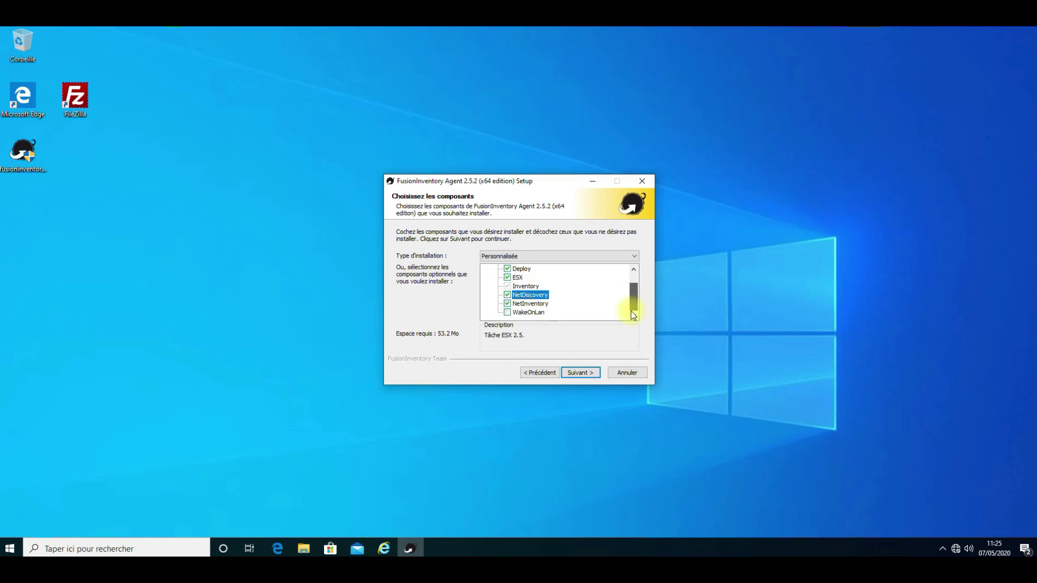
click(507, 312)
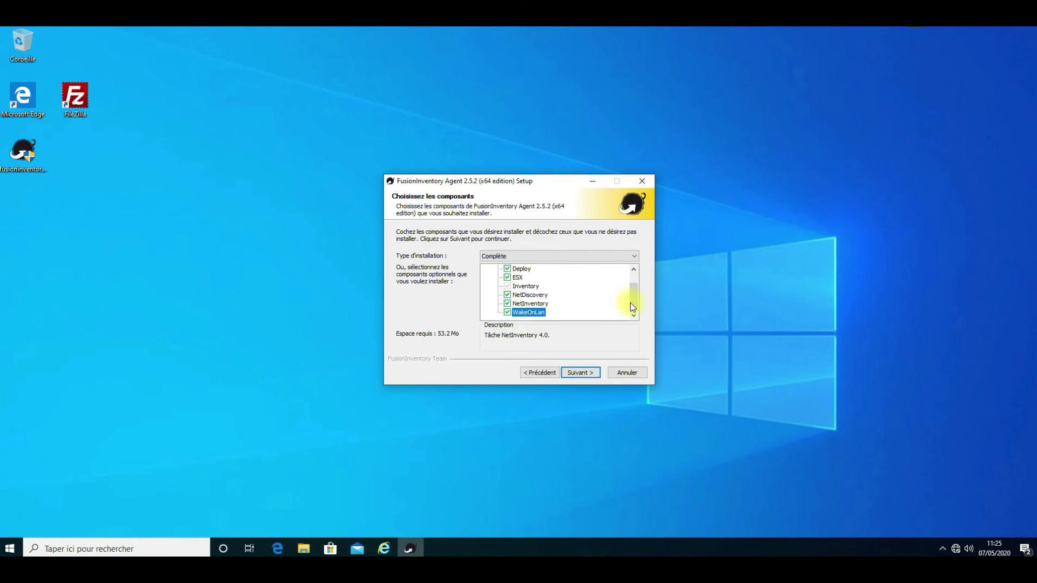
drag(631, 305, 631, 279)
click(589, 374)
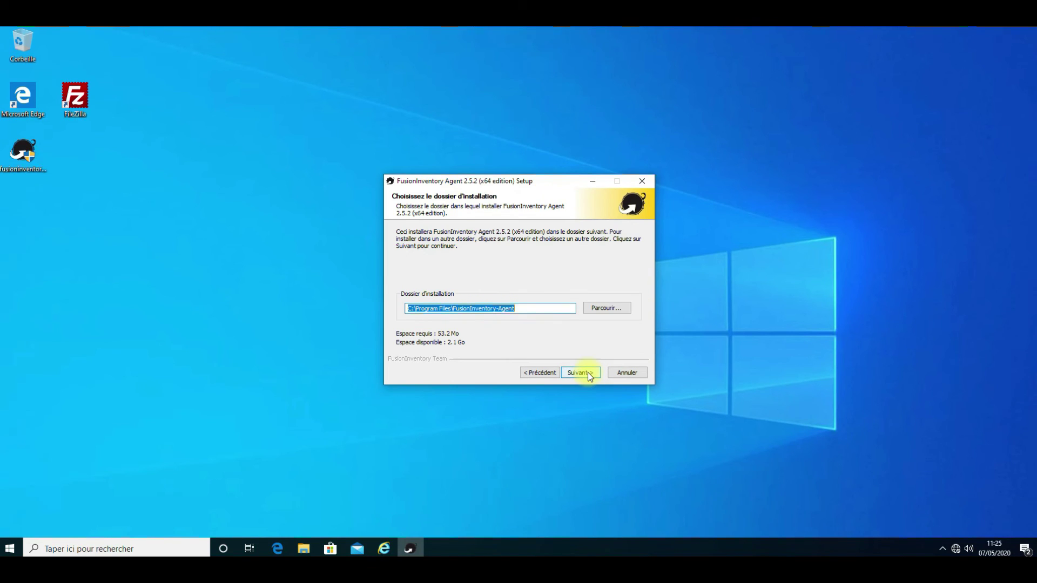
click(580, 374)
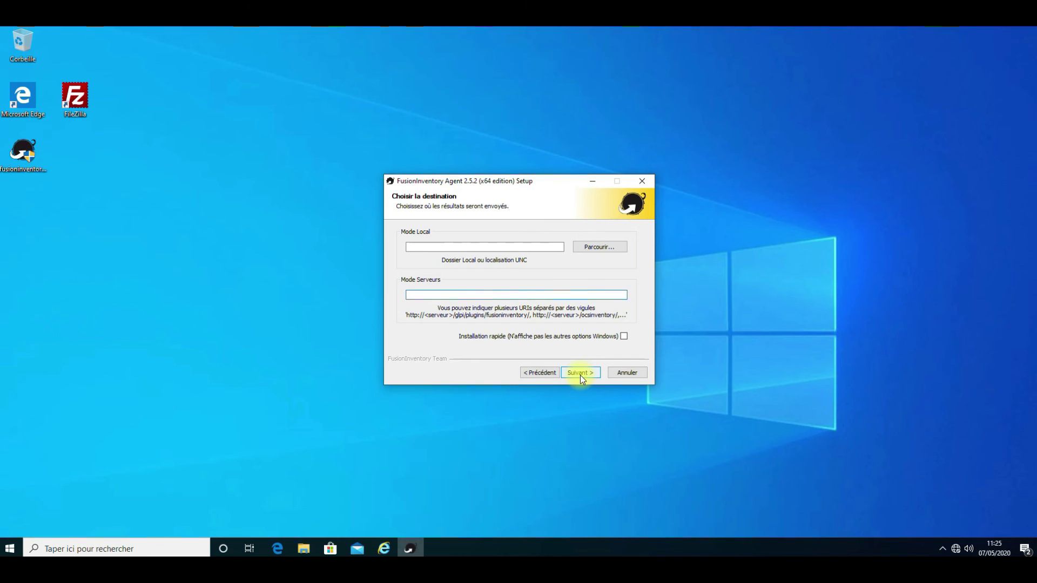
text(http://)
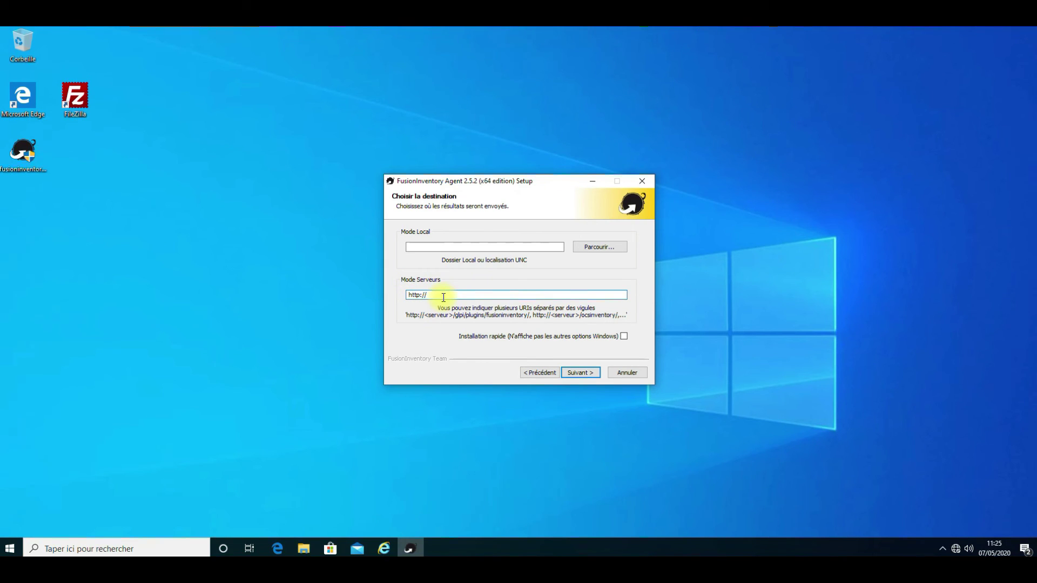
text(192.168.1.254/glpi/)
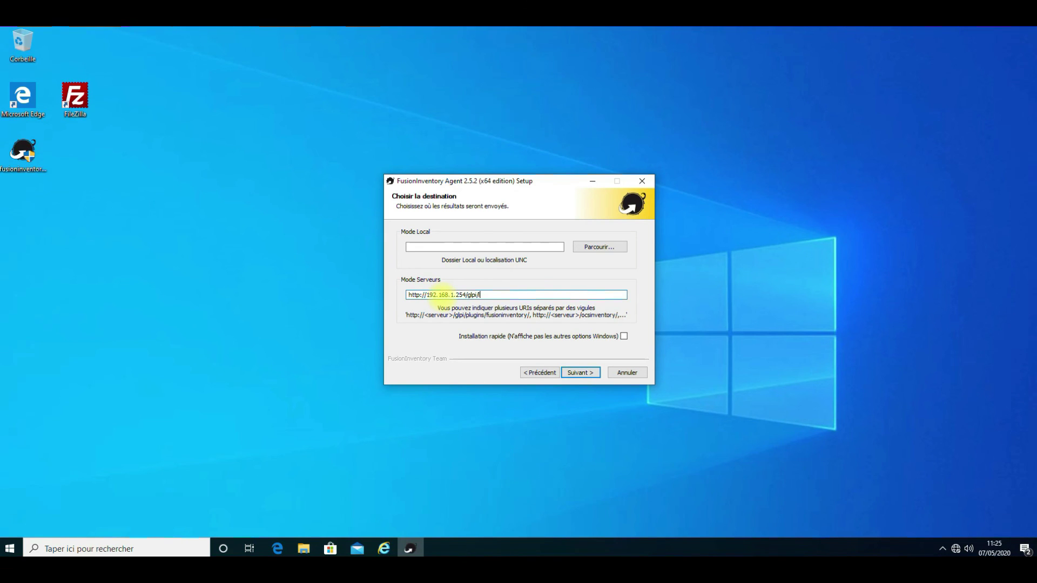
text(plugins/fusioninventory/)
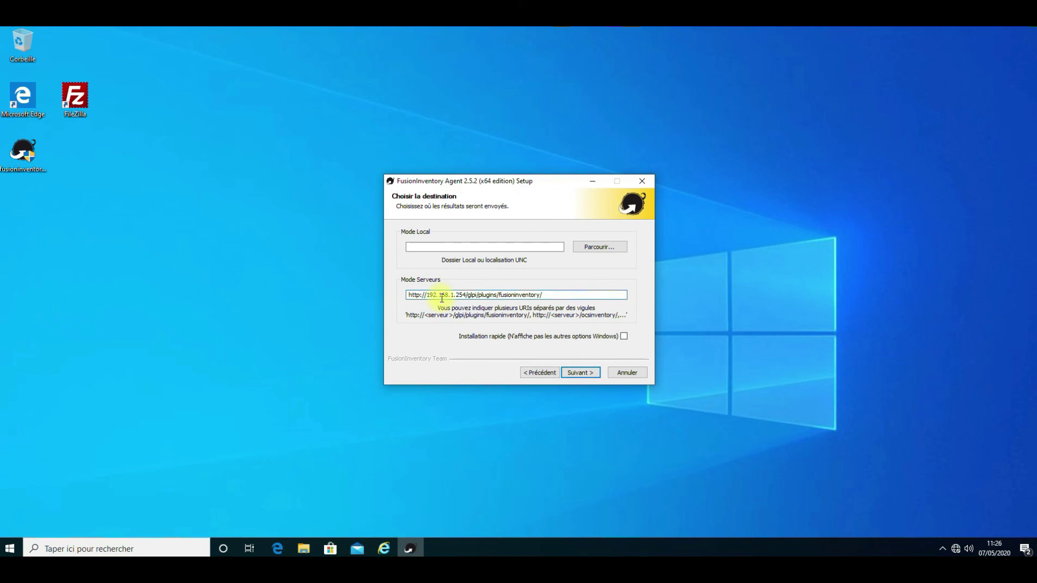
click(585, 373)
click(624, 336)
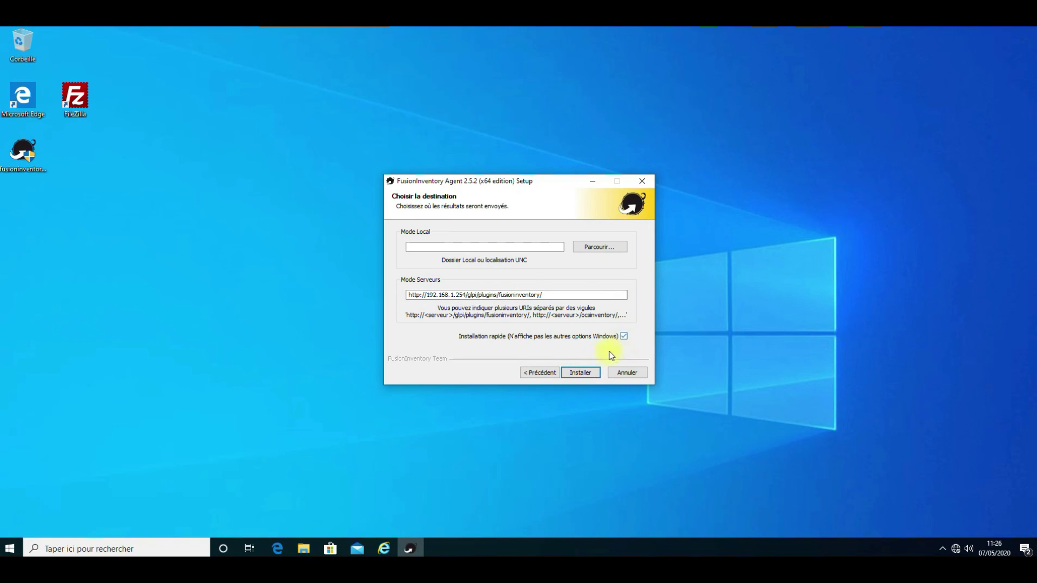
click(586, 371)
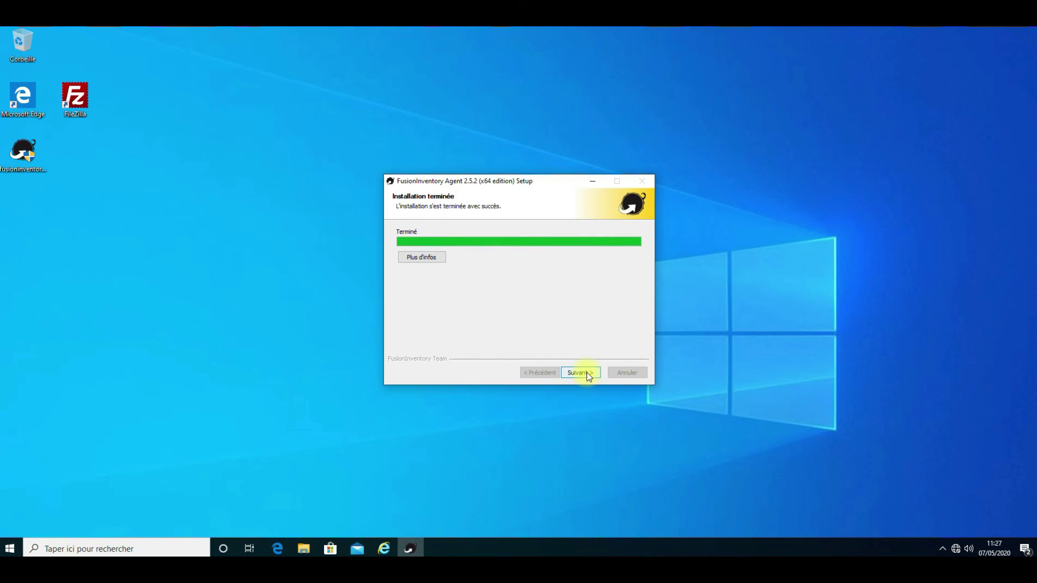
click(581, 371)
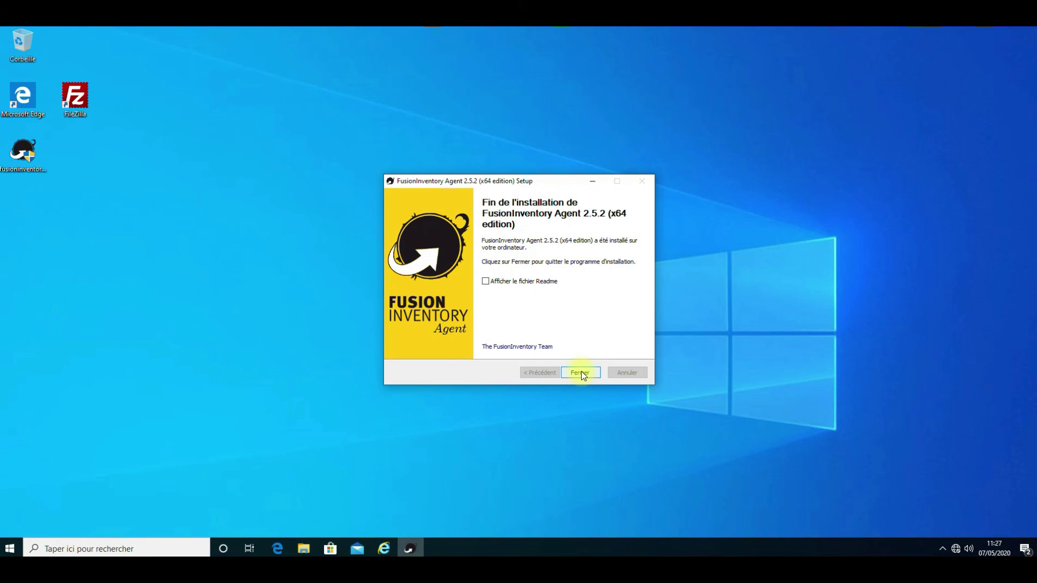
click(581, 371)
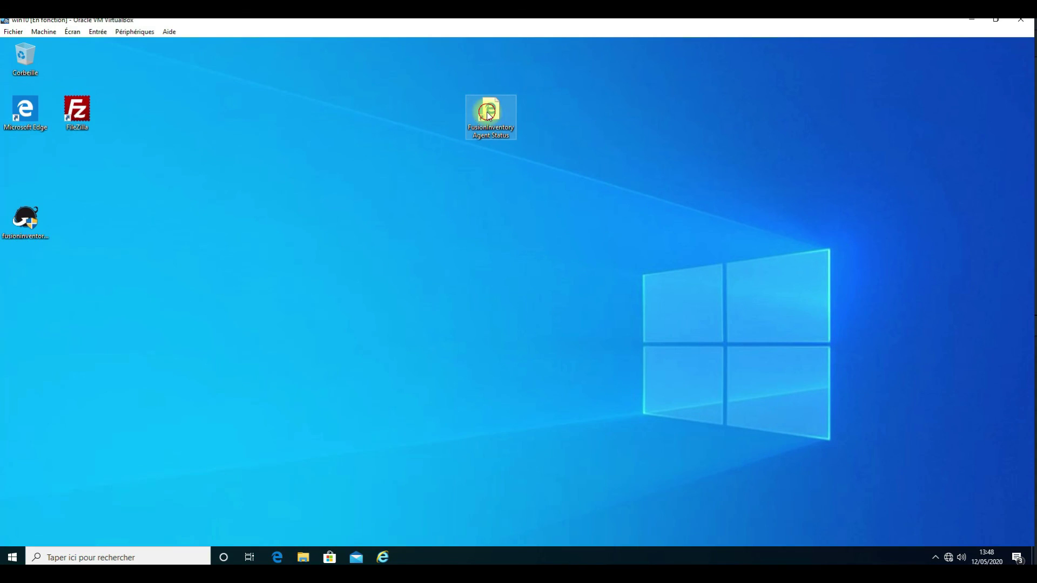
Open the FusionInventory Agent Status page, force an inventory, return to the status page and close the browser
double_click(487, 112)
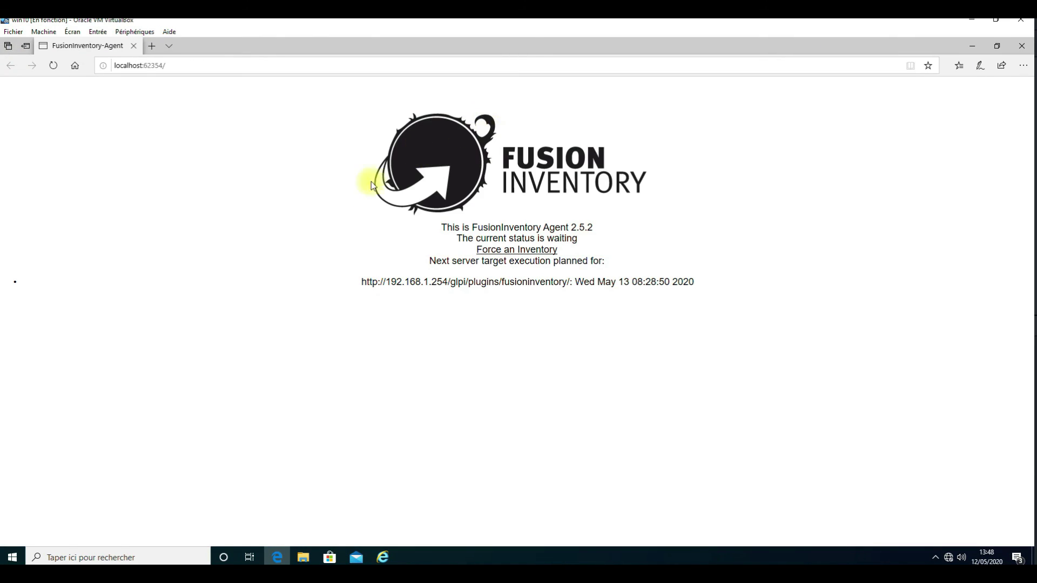
click(526, 250)
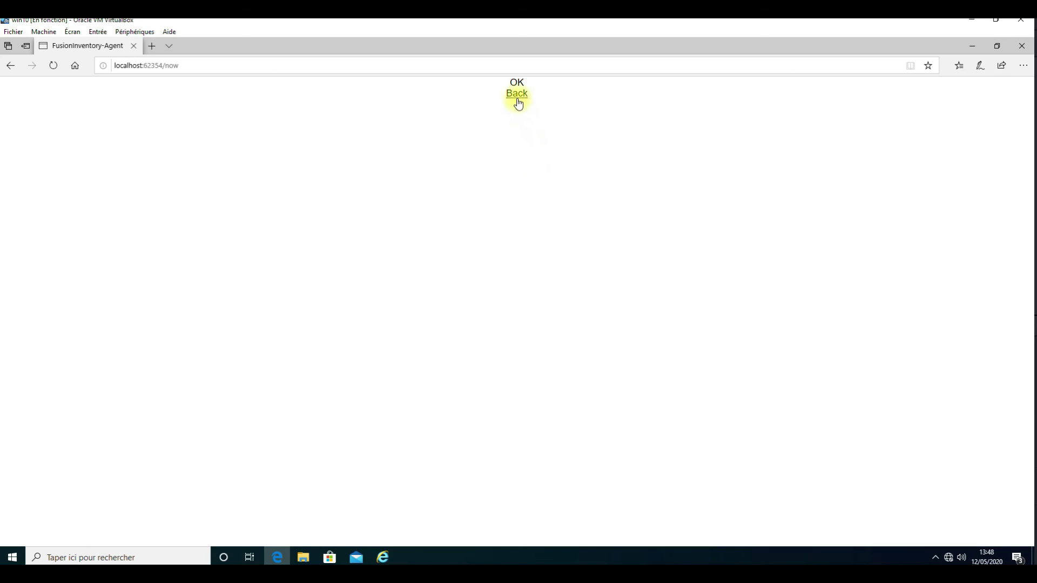
click(517, 95)
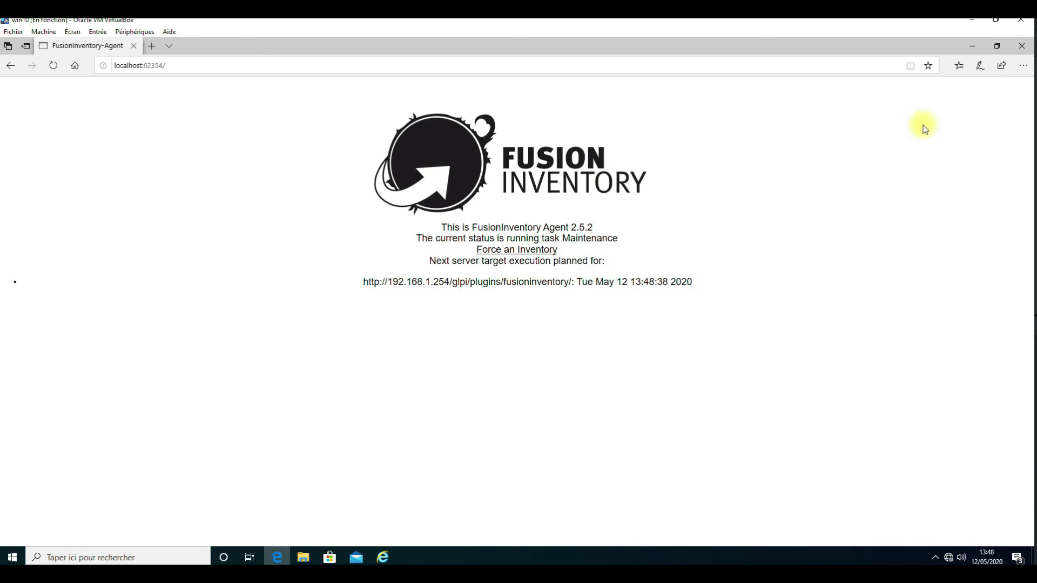
click(1019, 46)
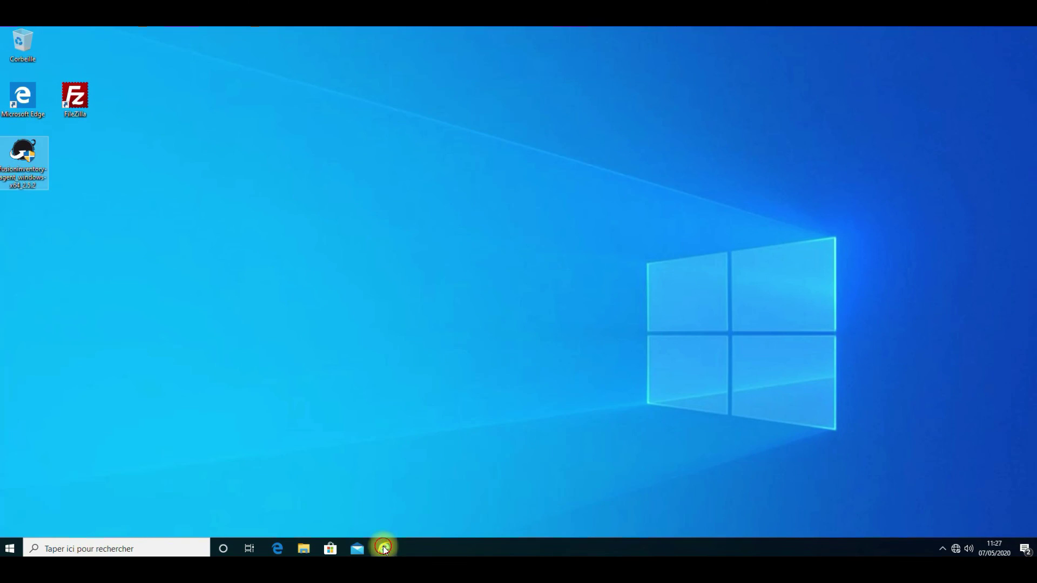
Open the GLPI login page in Internet Explorer and log in with the tech account, entering its account password
click(384, 549)
click(155, 45)
click(155, 63)
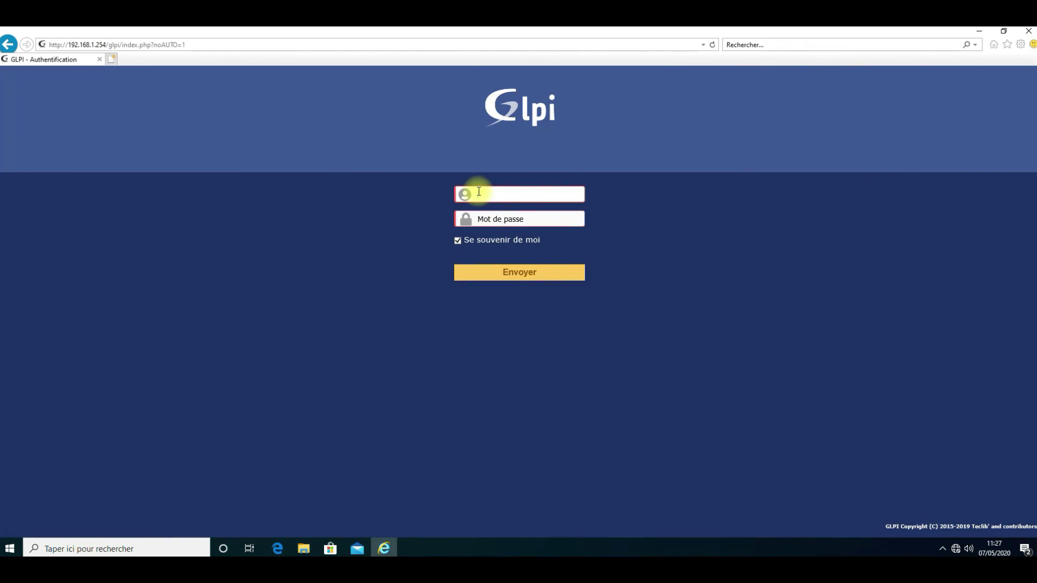
click(478, 194)
text(tech)
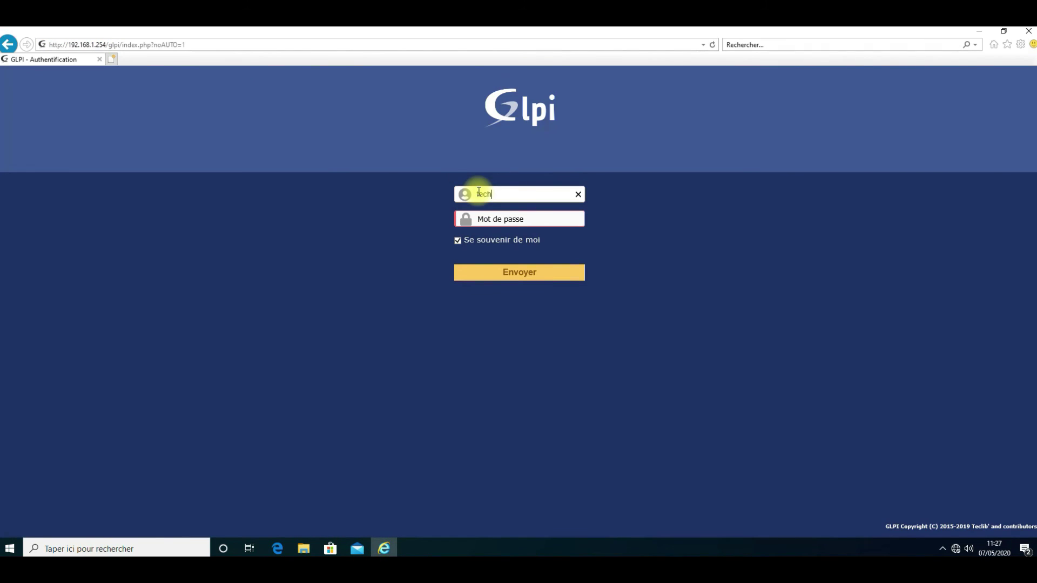
key(Tab)
text(t)
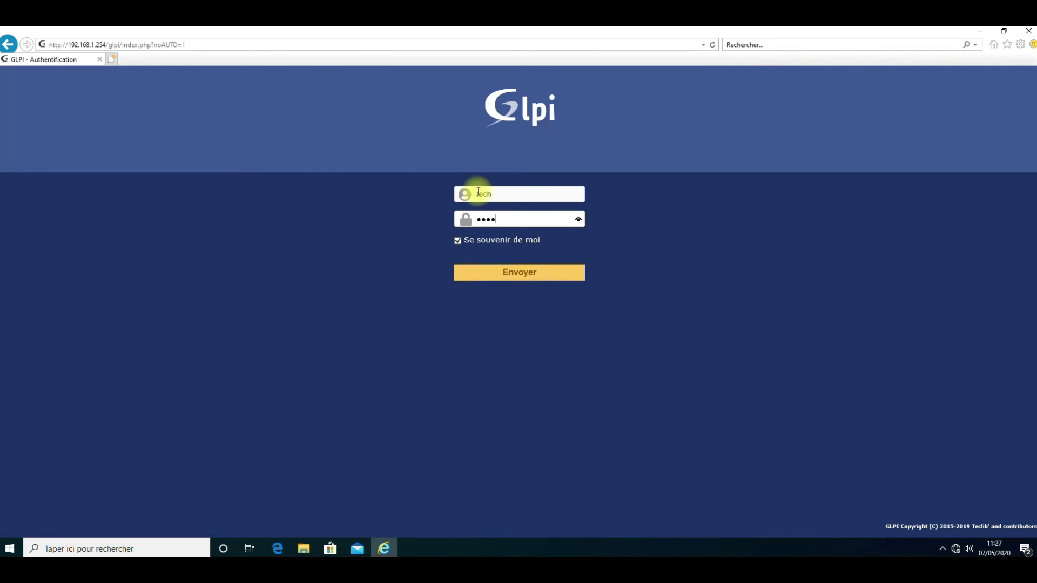
click(526, 274)
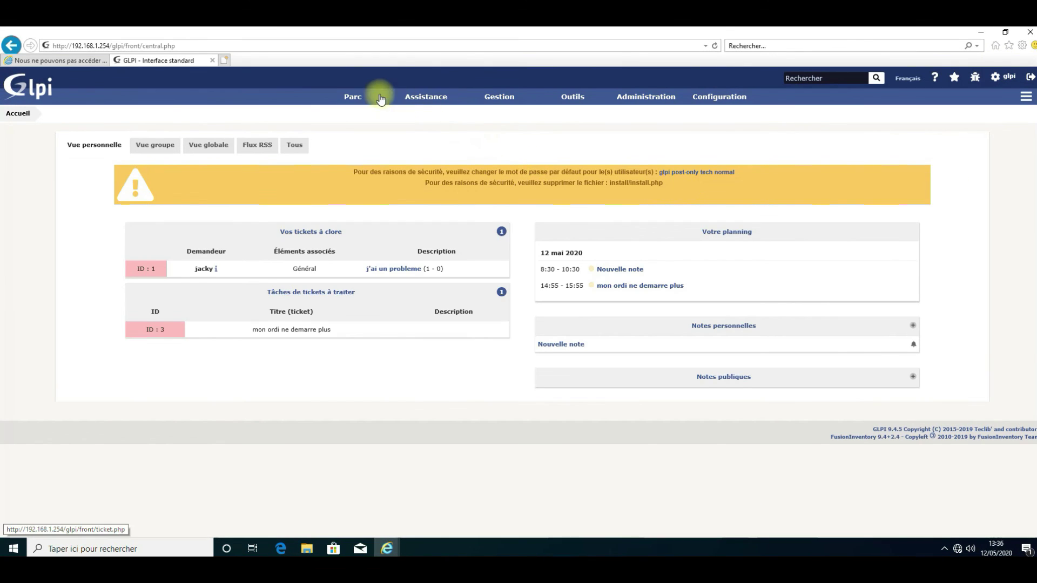
Open the list of computers in the GLPI asset inventory
mouse_move(354, 101)
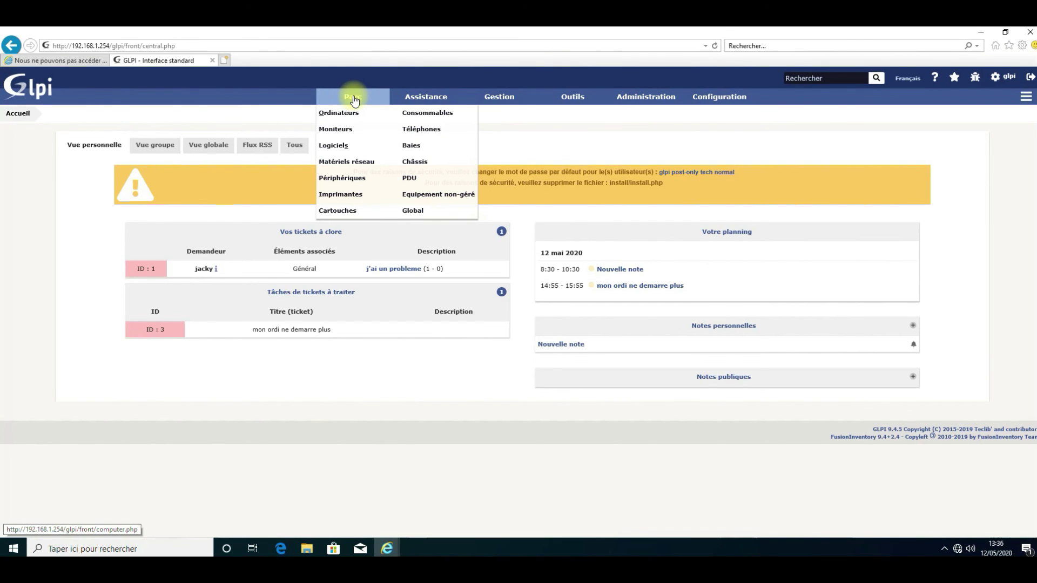
click(347, 117)
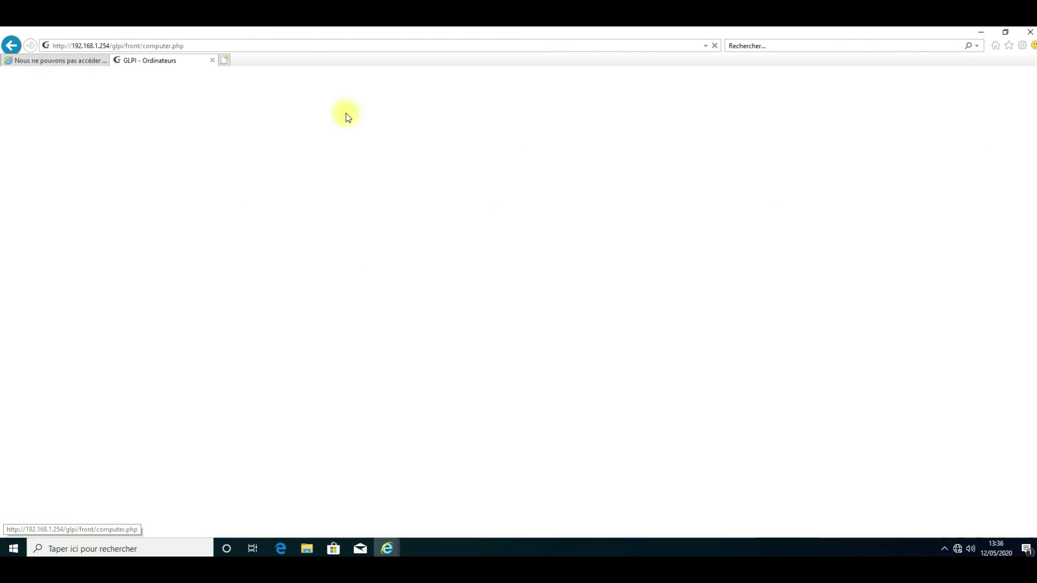